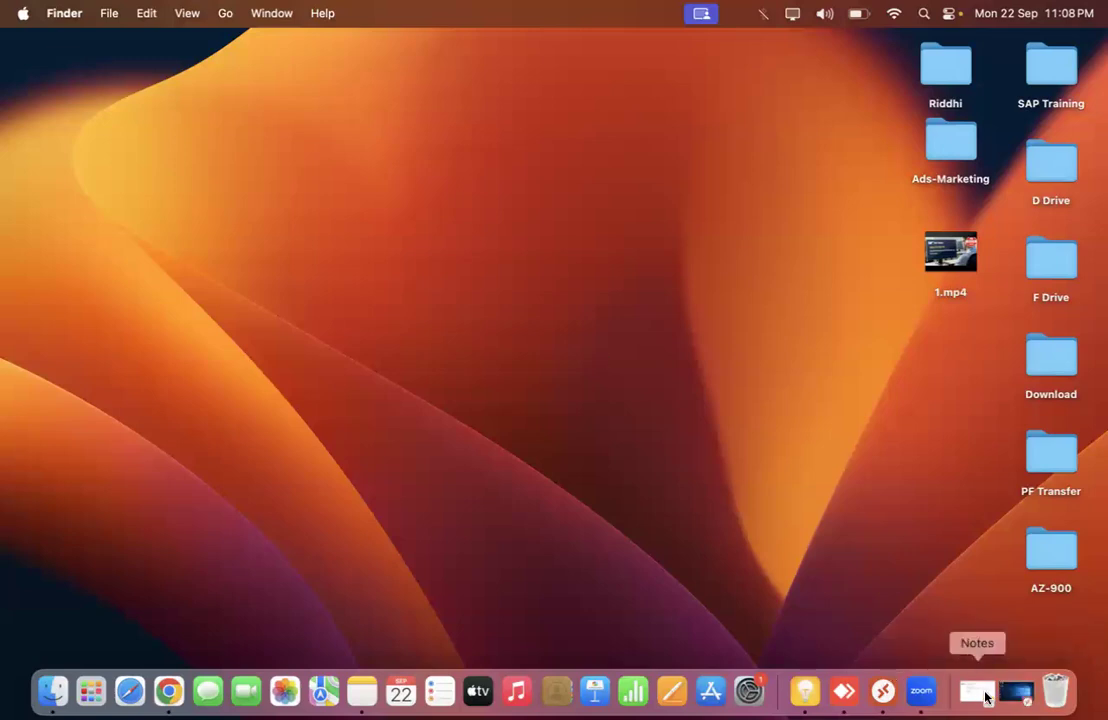
Bring the remote Windows desktop session up full screen and launch Analysis for Microsoft Excel in it
click(1015, 692)
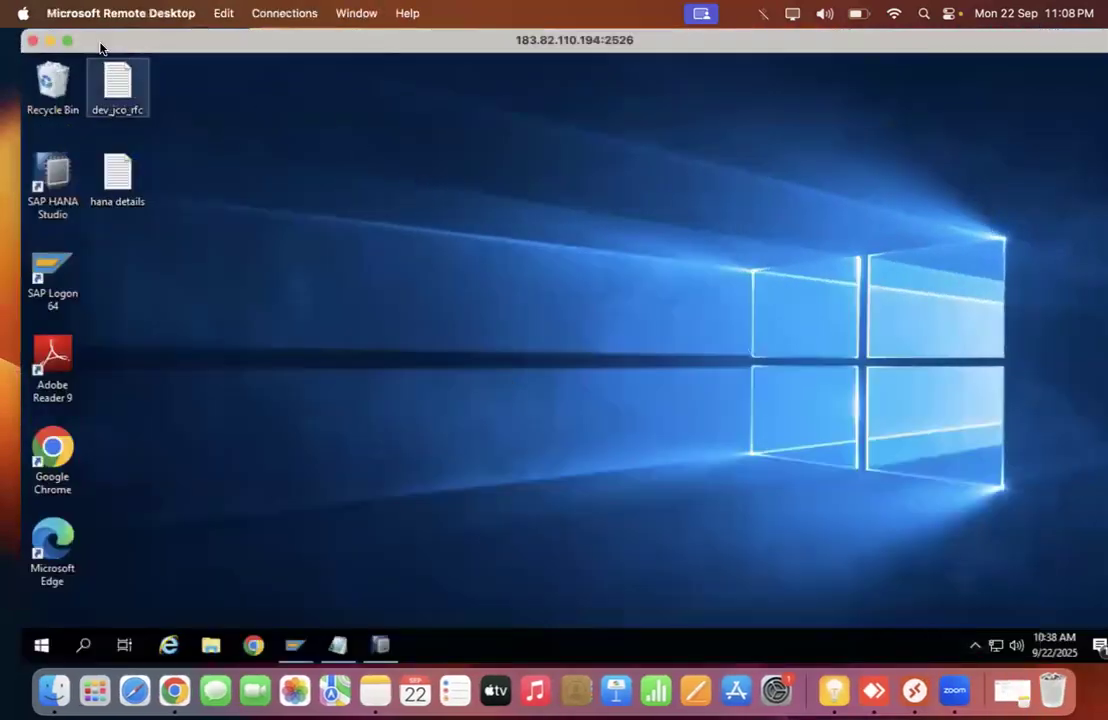
click(67, 40)
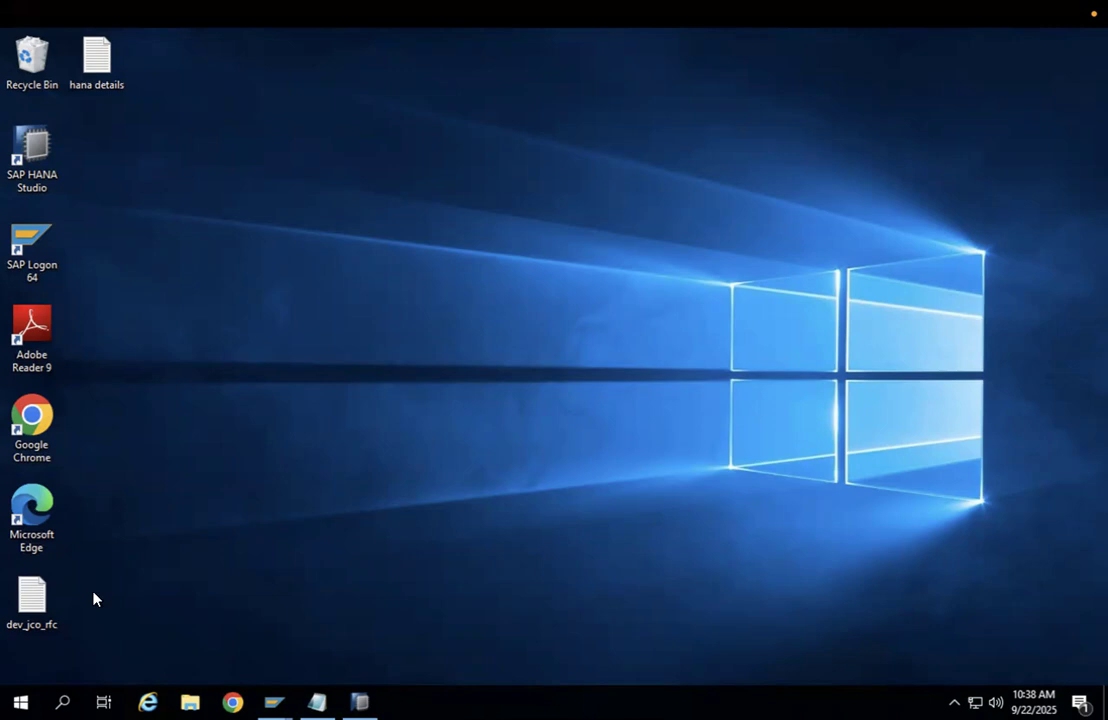
click(61, 699)
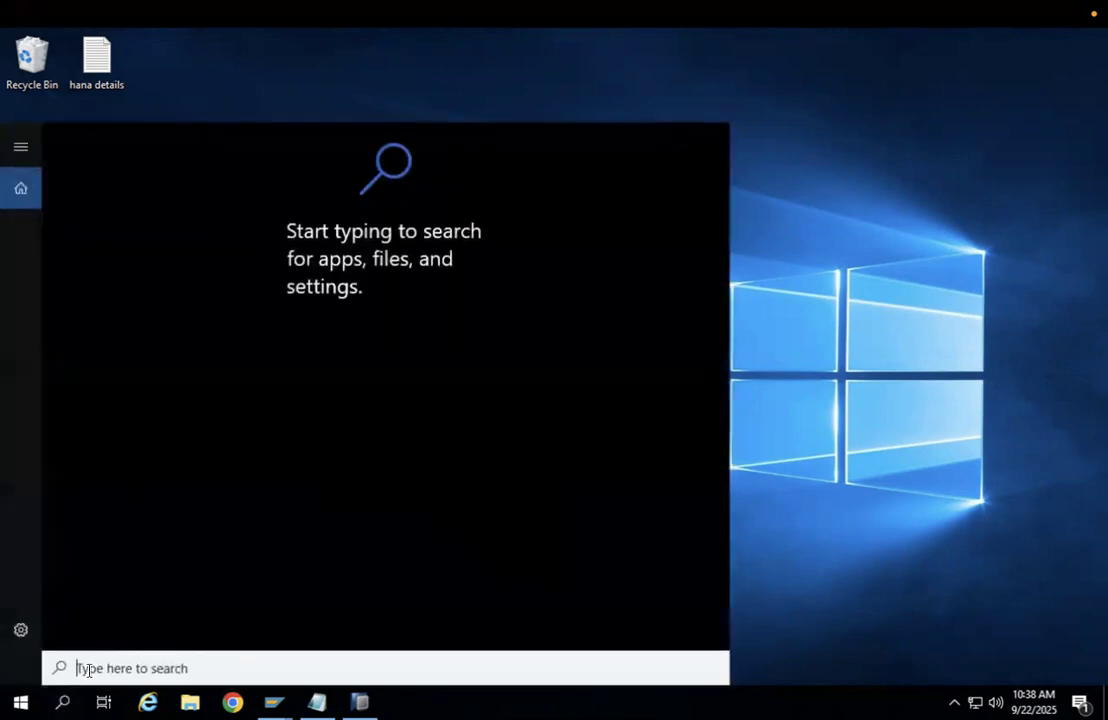
text(ana)
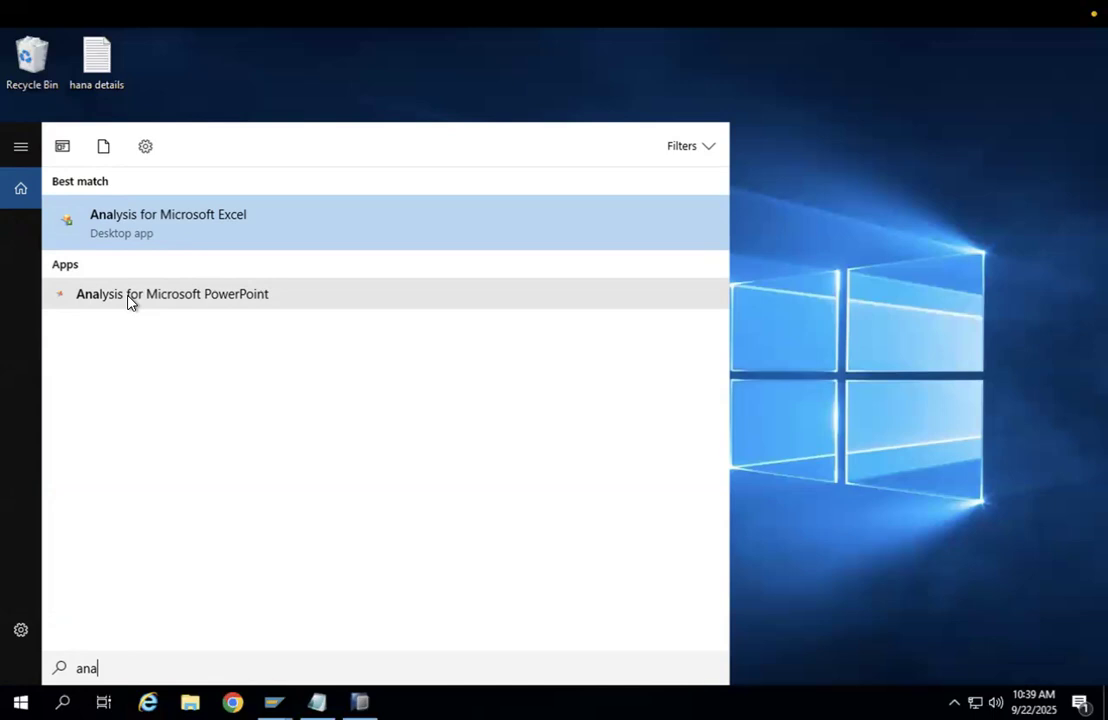
click(205, 222)
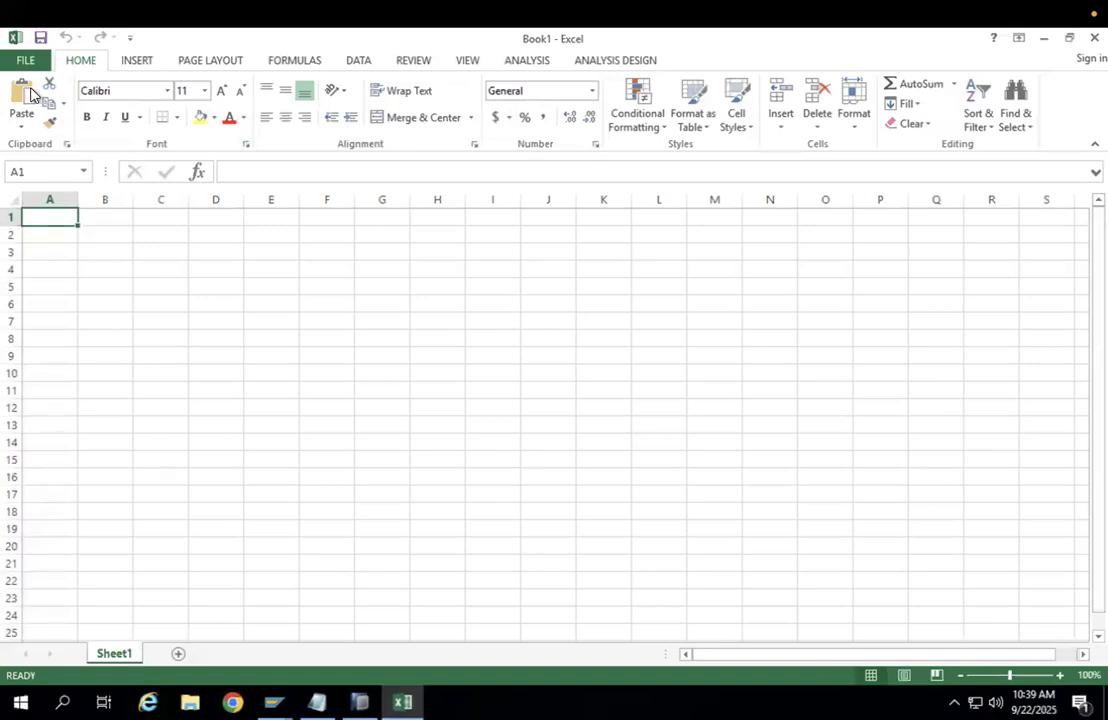
Start selecting a data source for analysis and skip the SAP BusinessObjects BI Platform logon
click(530, 61)
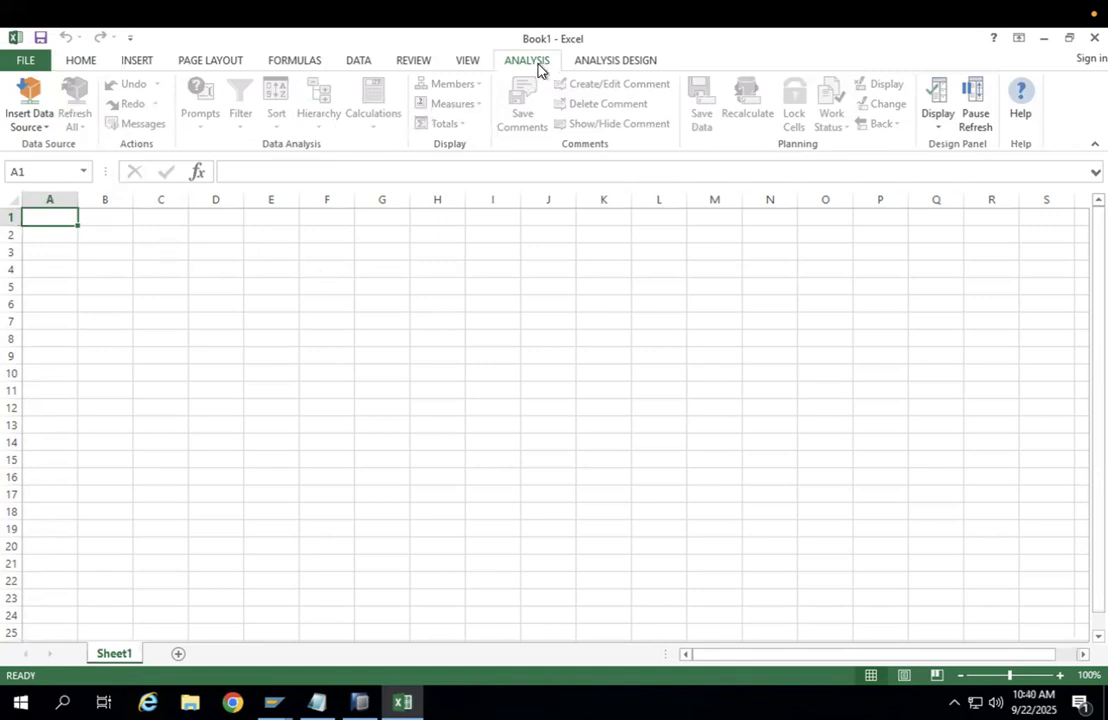
click(45, 130)
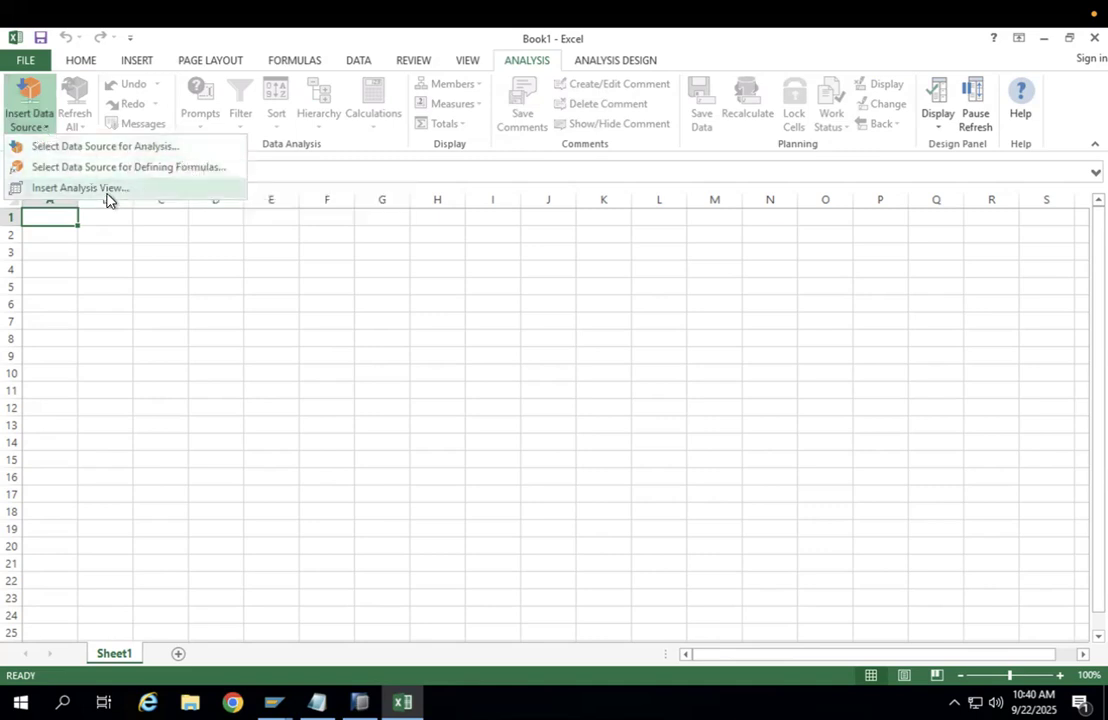
click(176, 154)
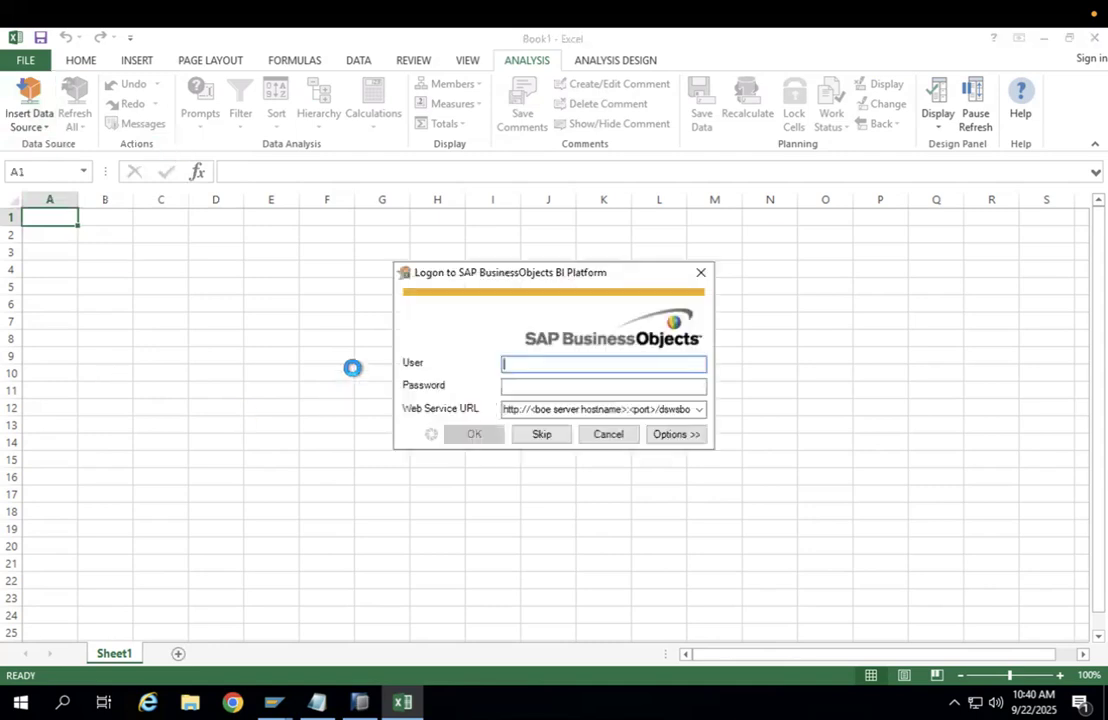
drag(480, 280, 346, 228)
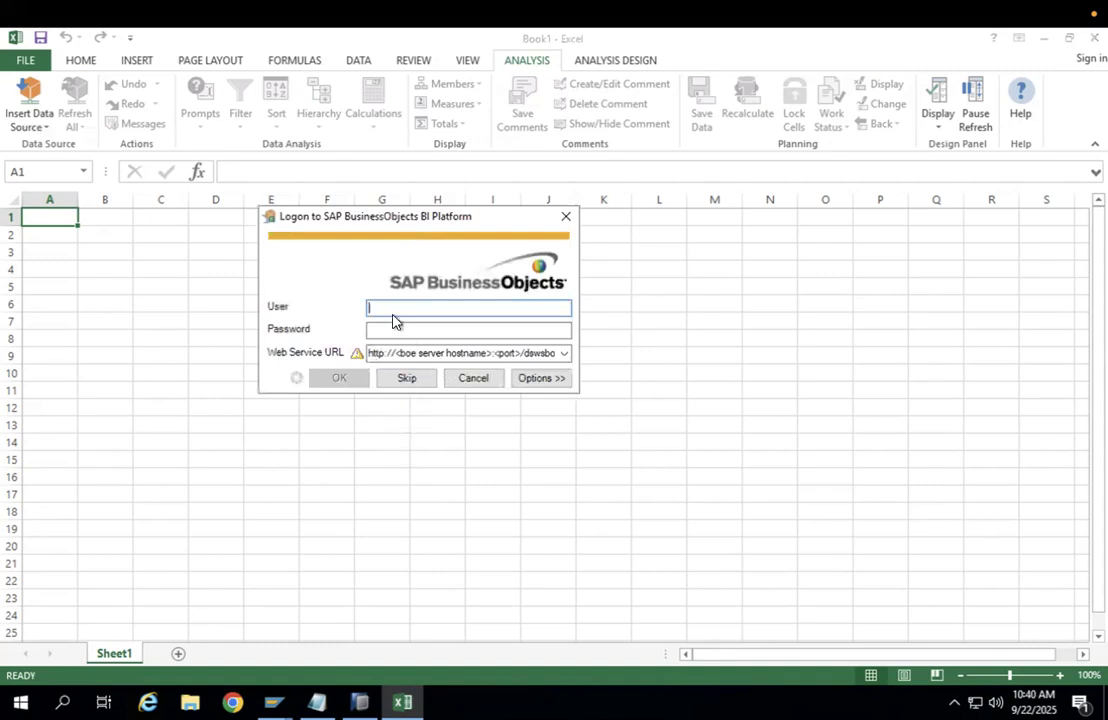
click(406, 378)
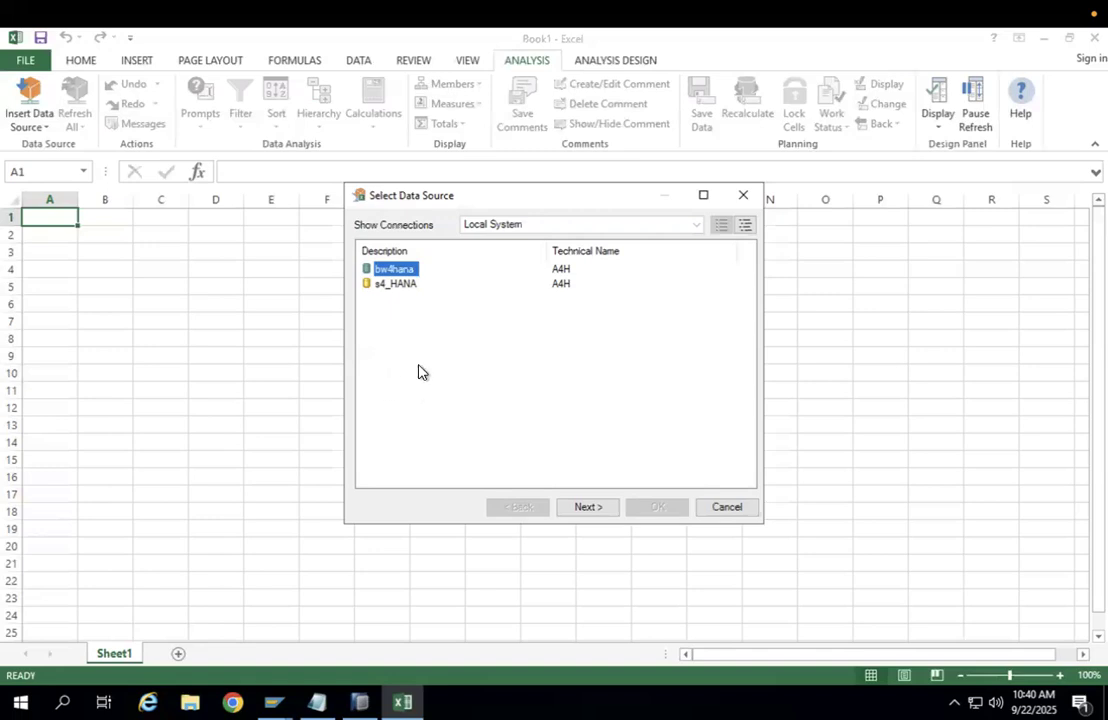
Choose the bw4hana connection from the local system and enter client 400 in its logon form
click(398, 287)
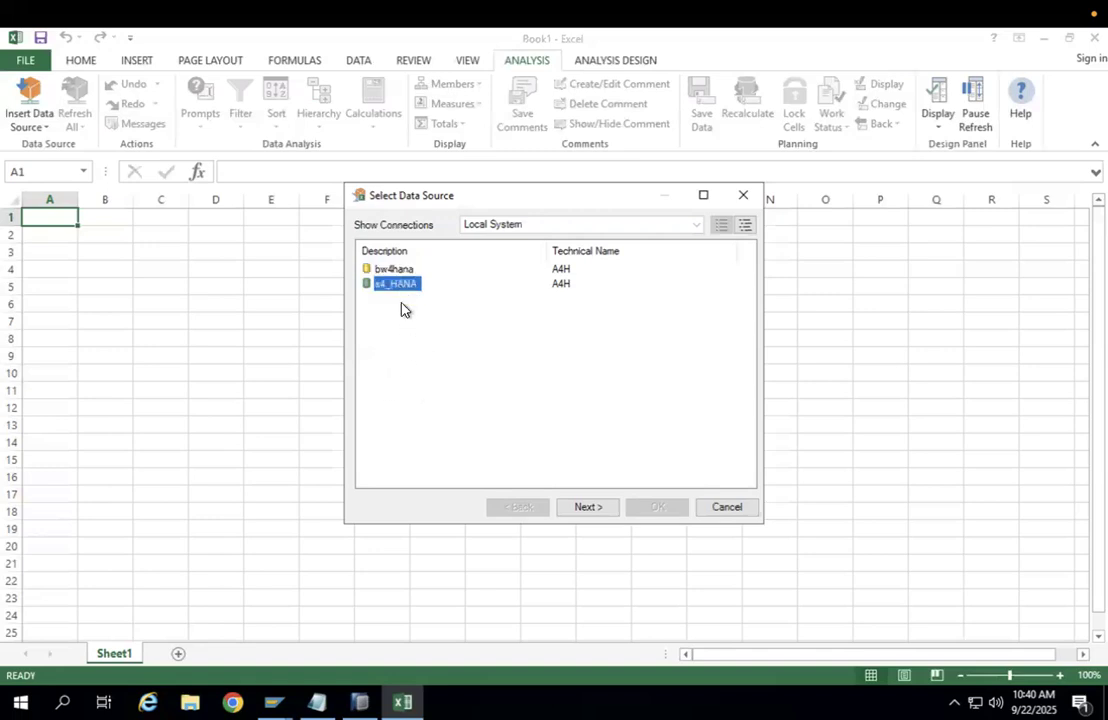
click(393, 270)
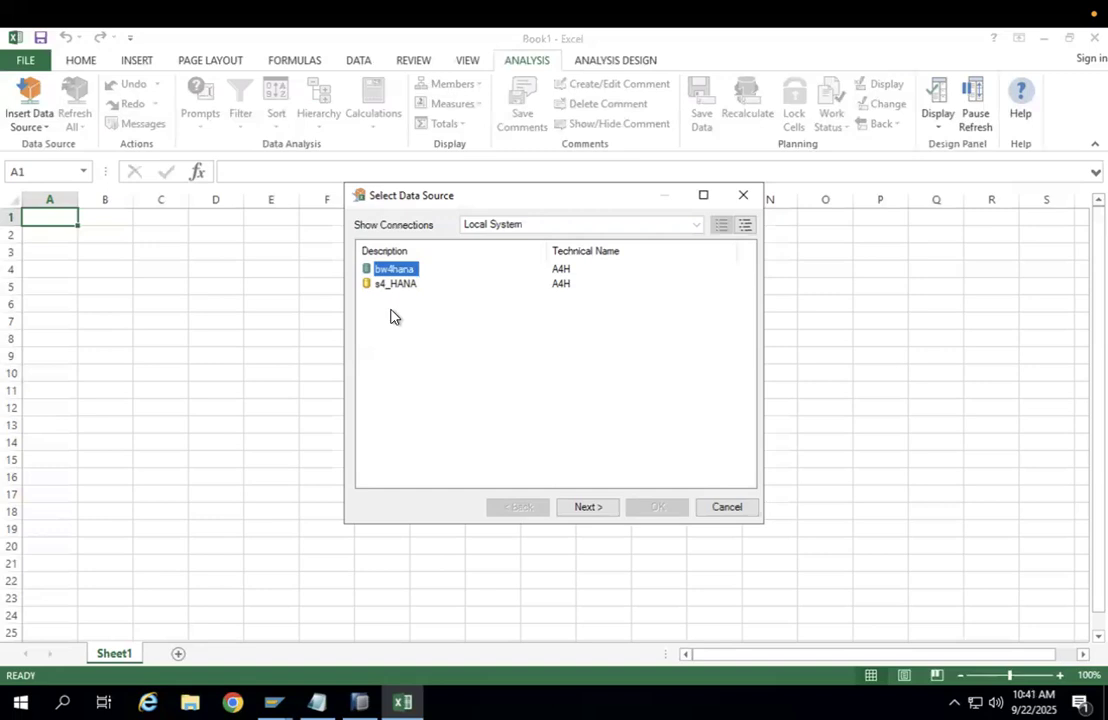
click(395, 284)
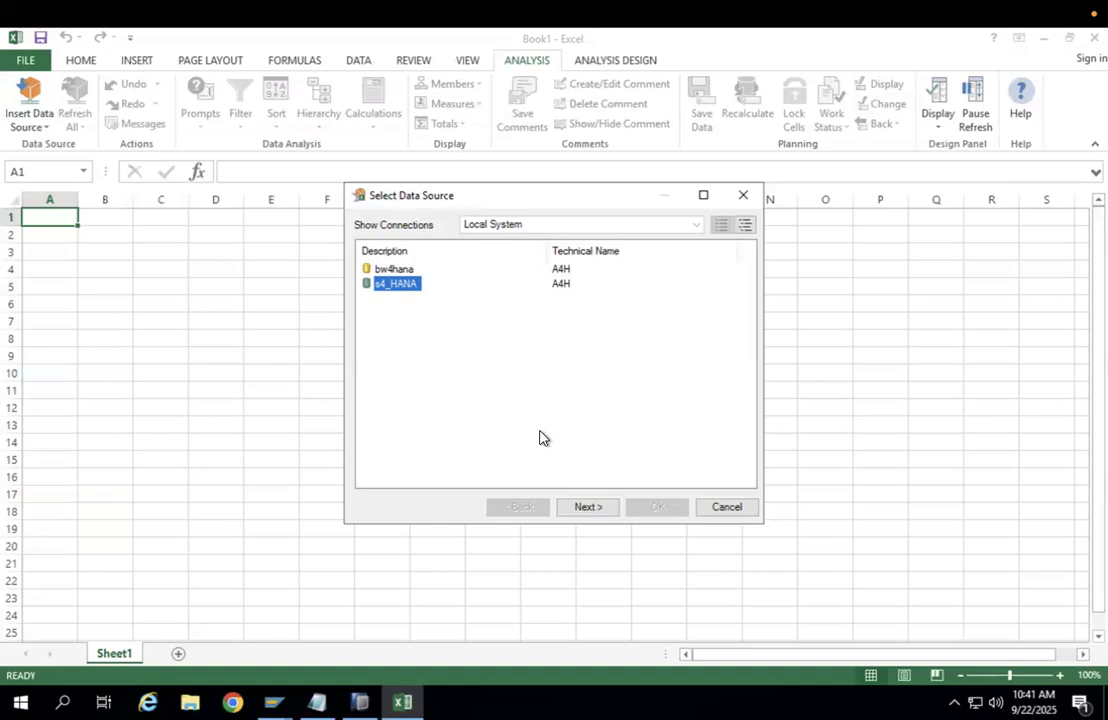
click(372, 269)
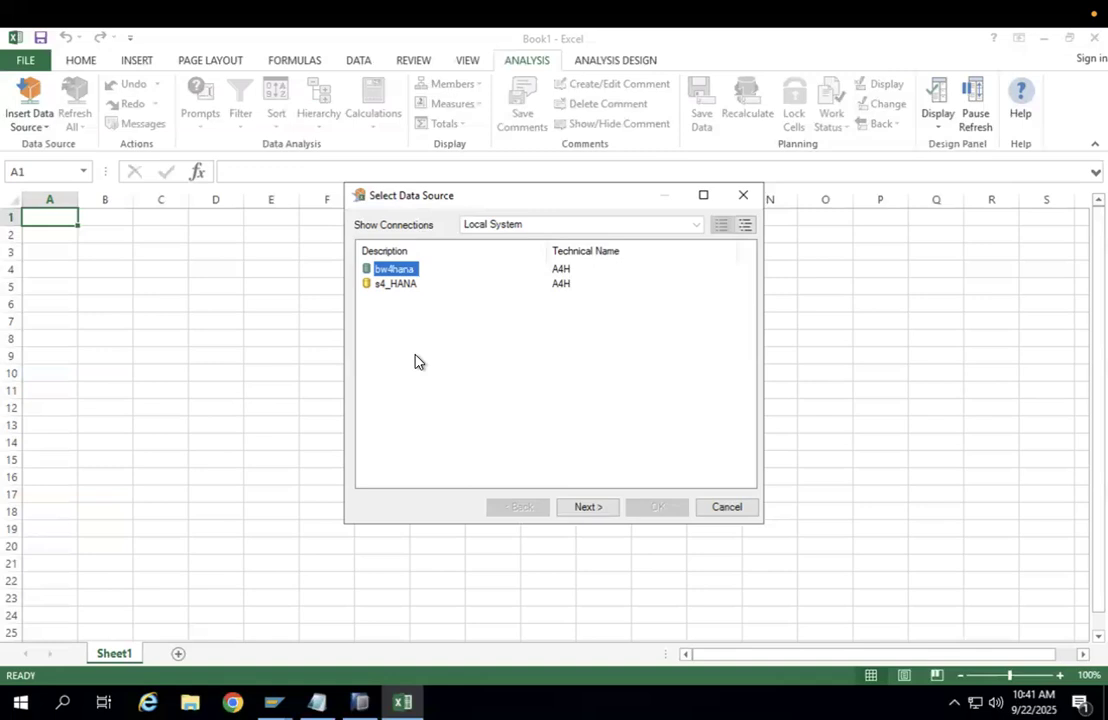
click(584, 509)
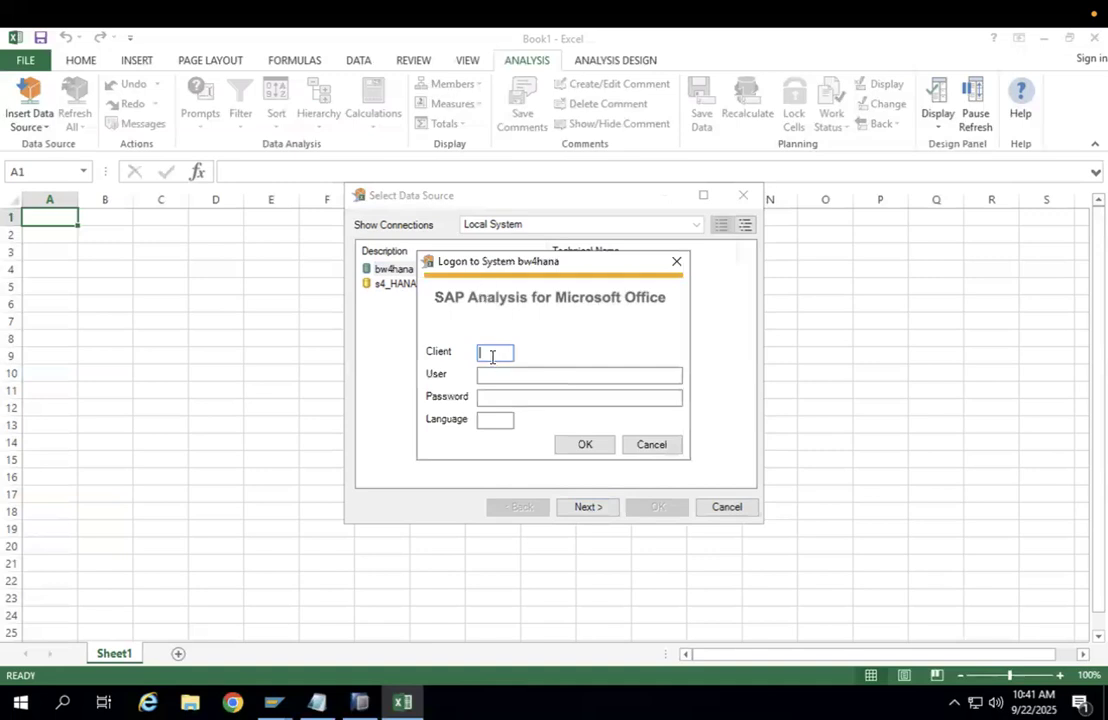
text(400)
click(503, 376)
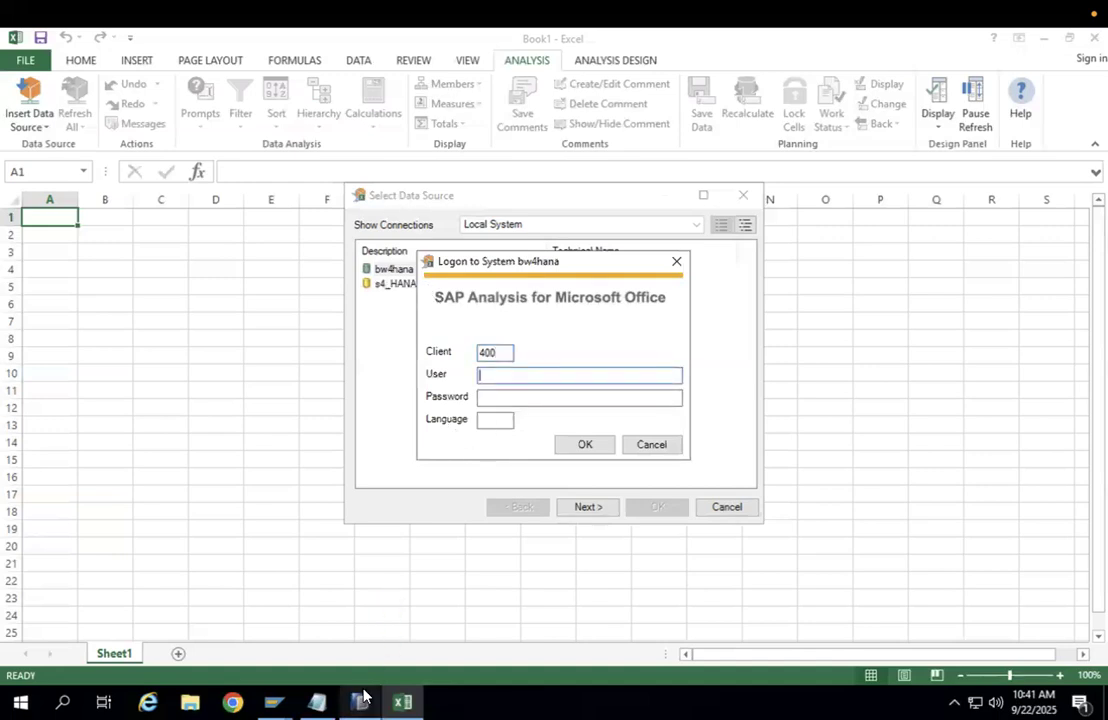
Take the remote session out of full screen and look up the server's user name and password in Notes
mouse_move(184, 22)
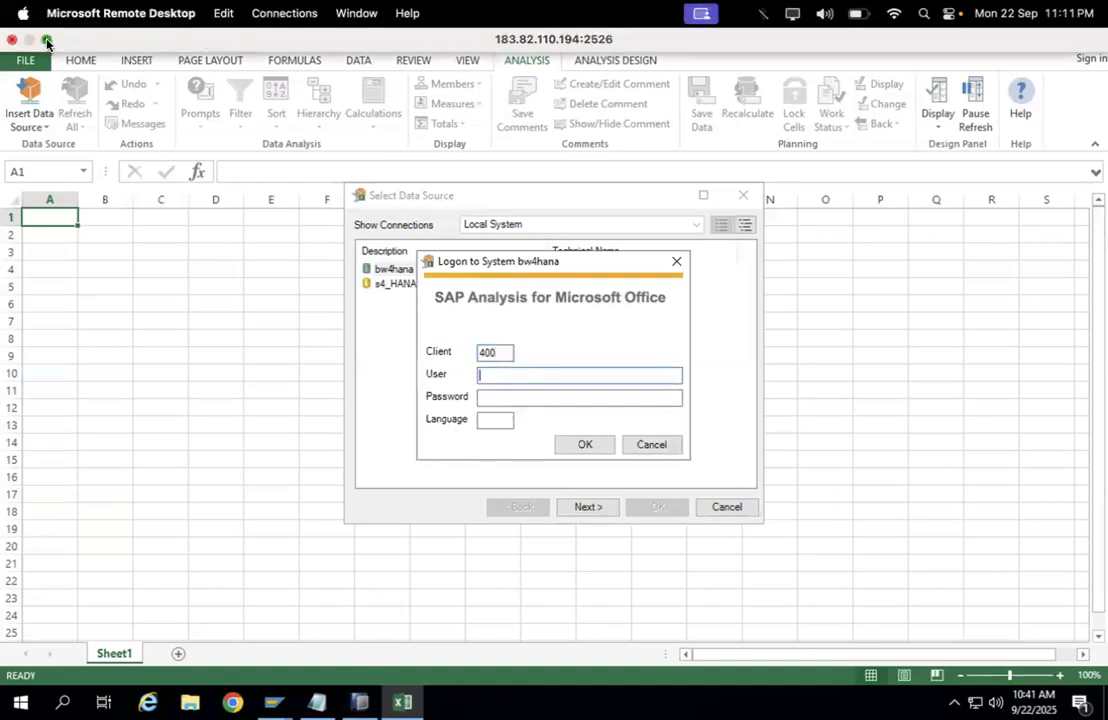
click(44, 38)
click(1005, 693)
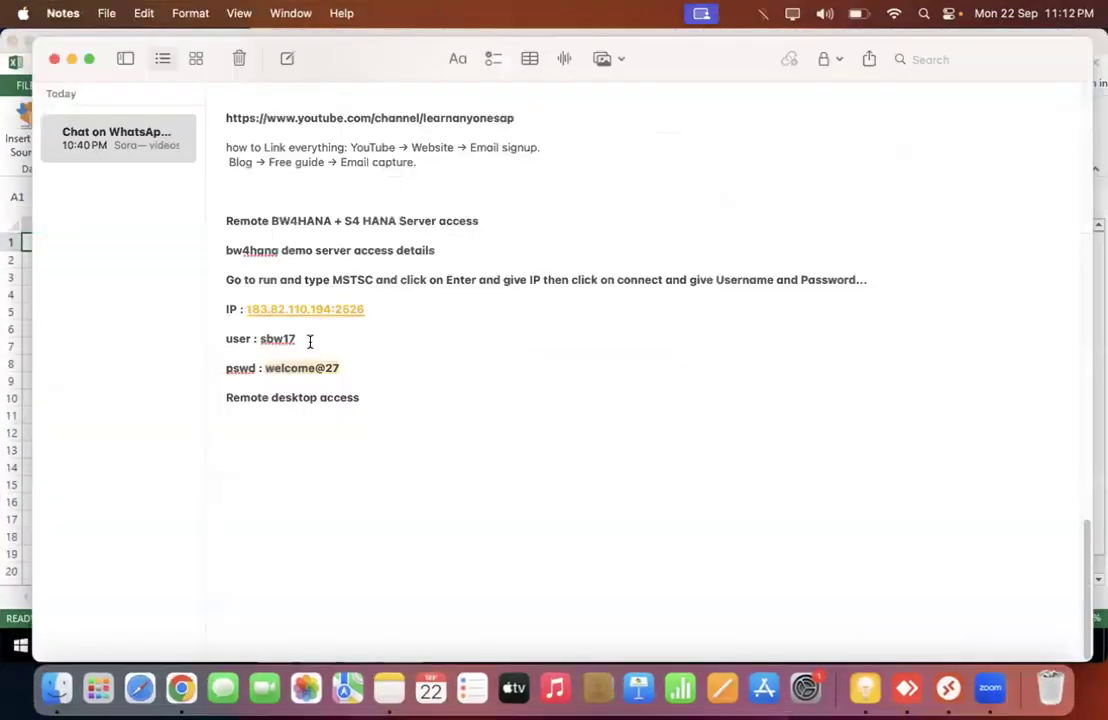
click(71, 60)
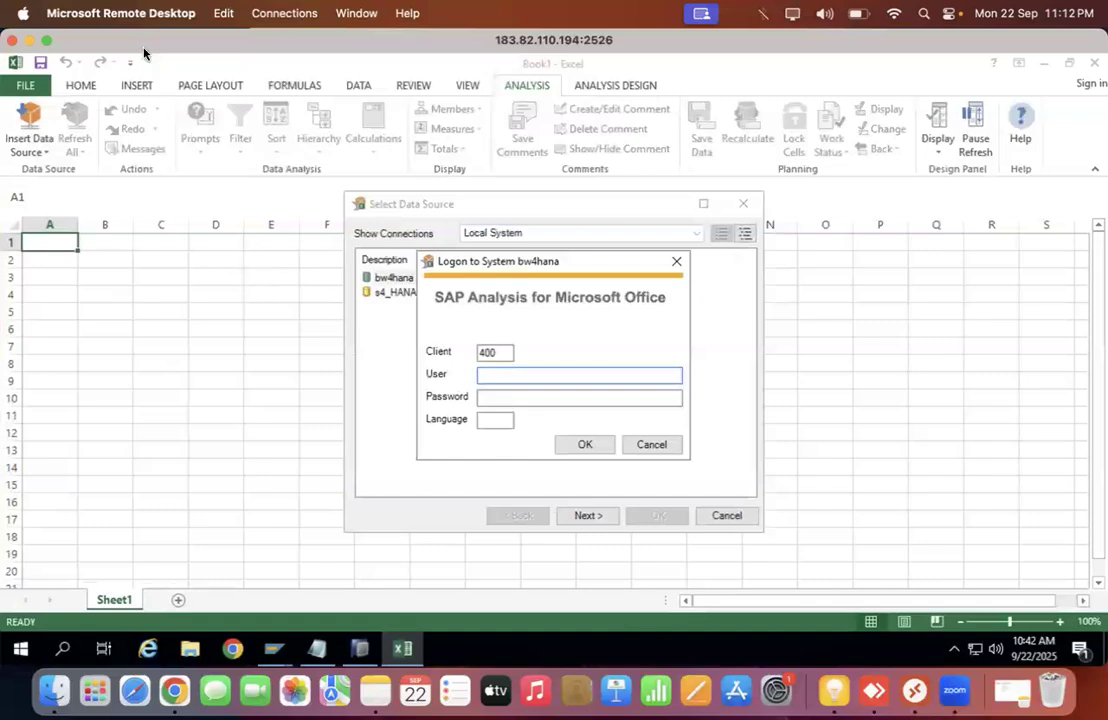
drag(139, 41, 146, 41)
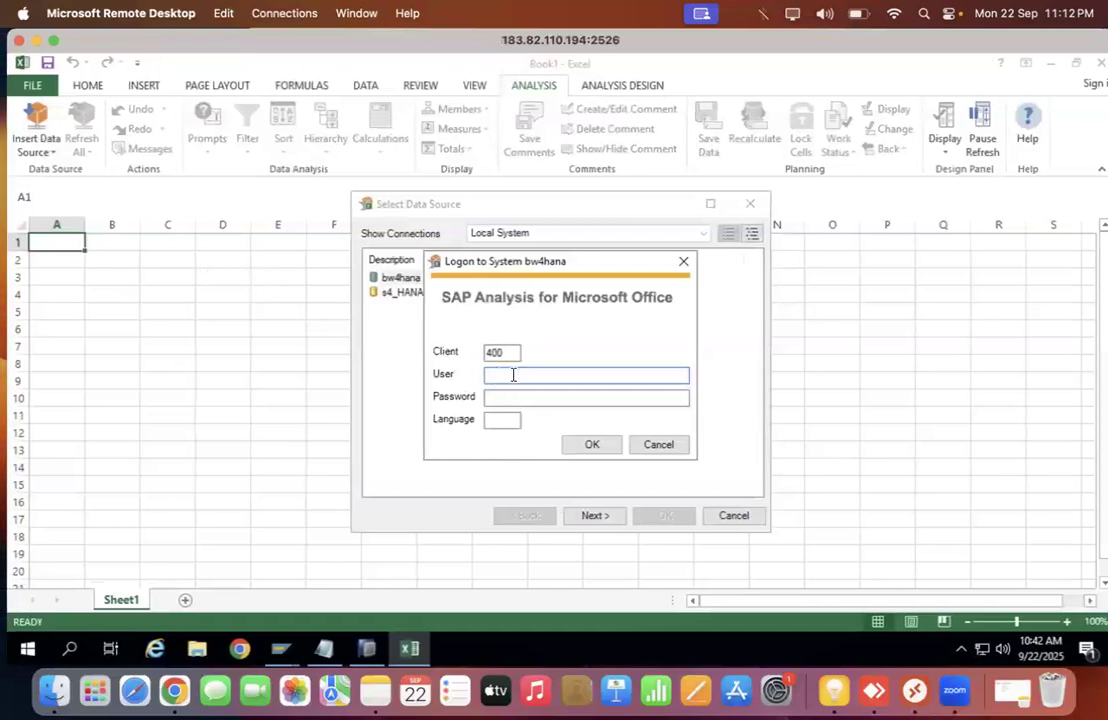
Cancel the open logon and restart it for the bw4hana connection
click(659, 446)
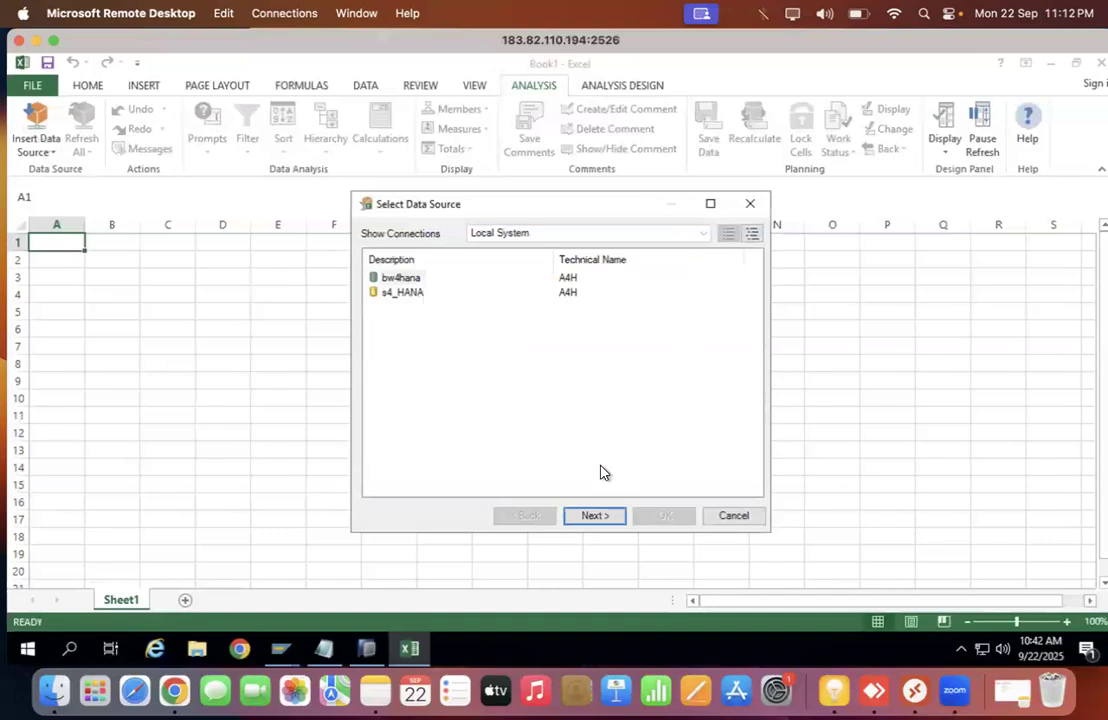
click(396, 280)
click(592, 514)
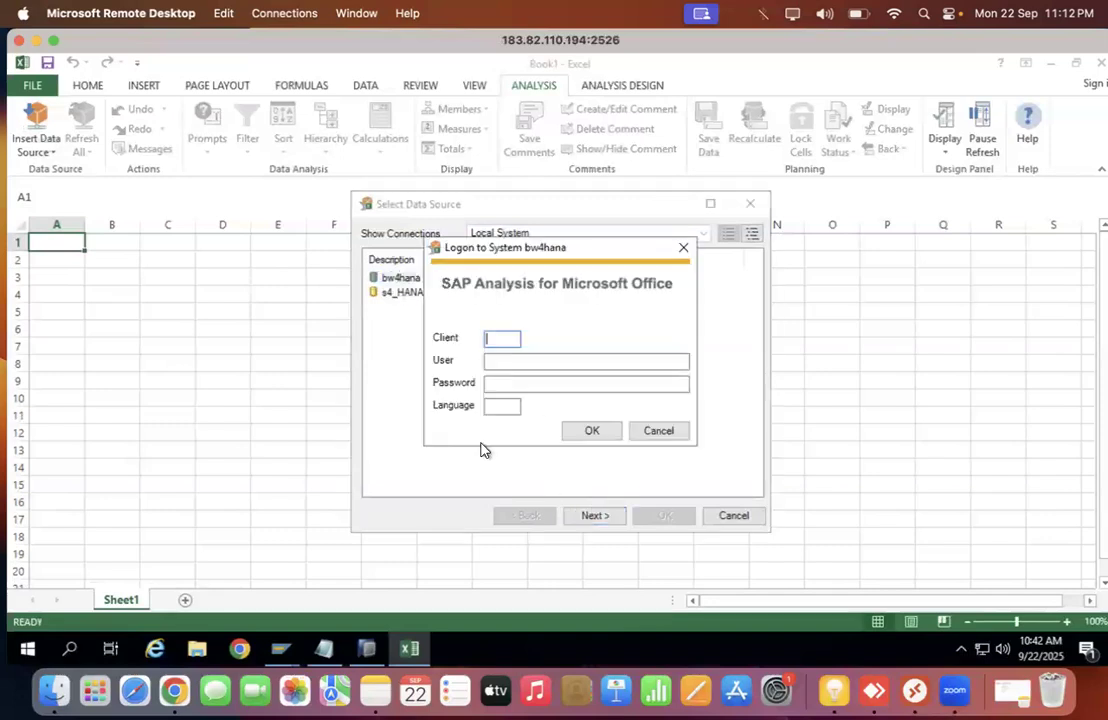
Try to log on to bw4hana with client 400, the user name, the account password and language en, accepting the insecure connection
text(400)
click(495, 361)
text(a)
text(bw27)
click(495, 387)
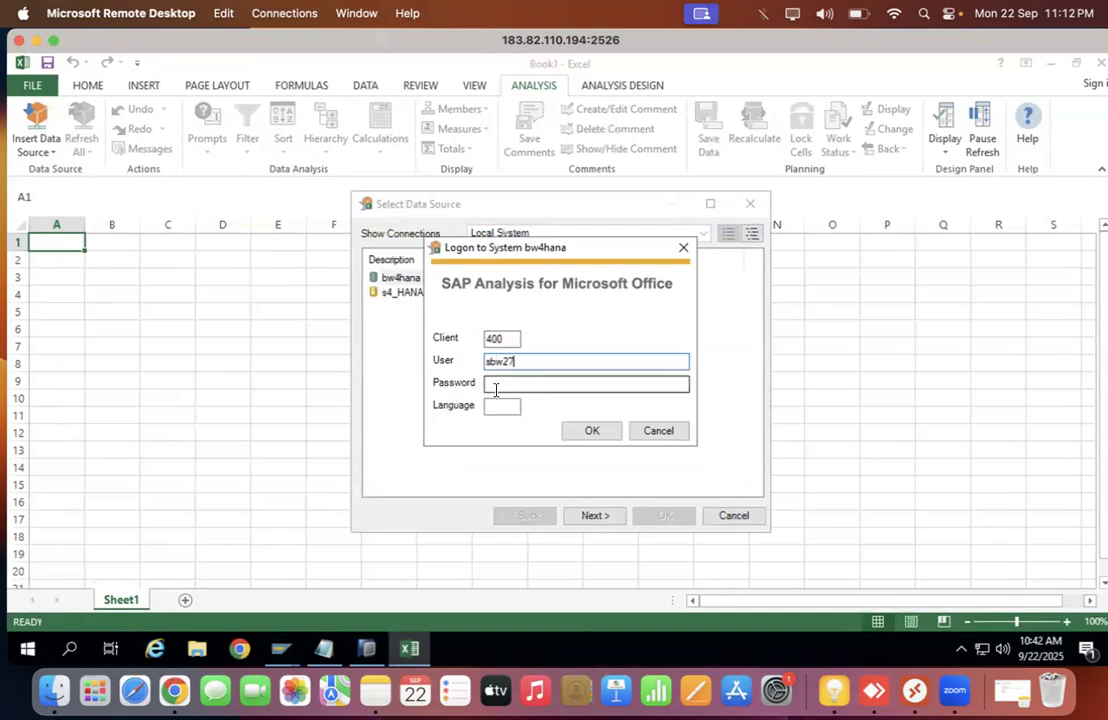
text(****)
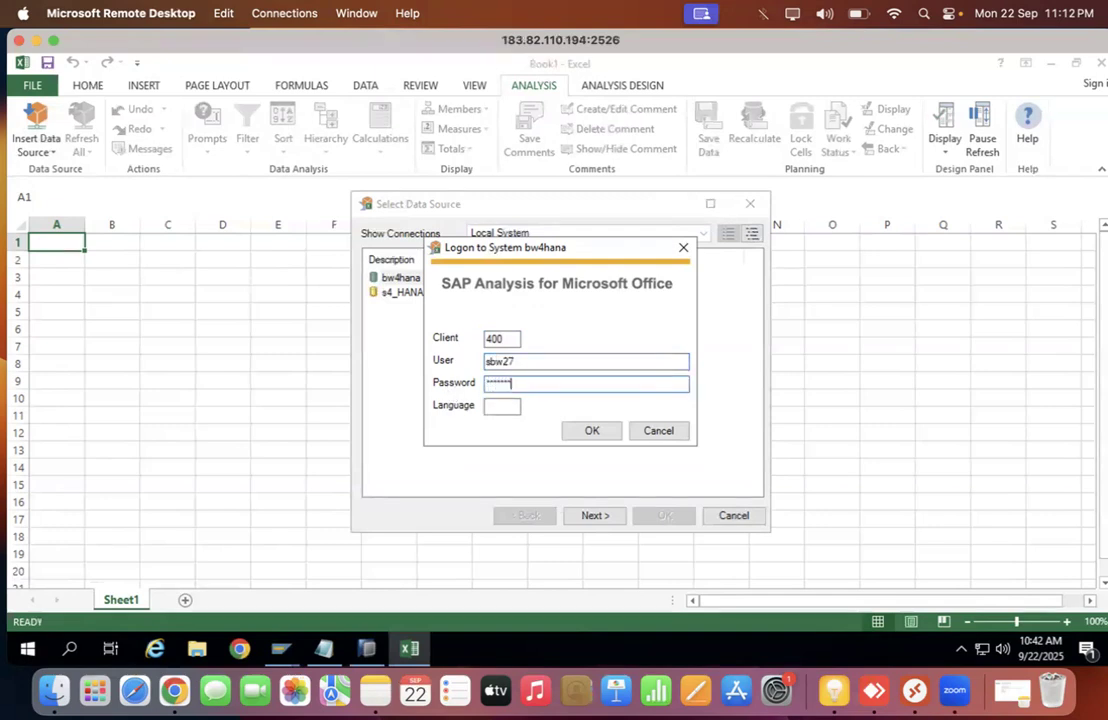
text(*)
click(502, 405)
text(en)
click(586, 432)
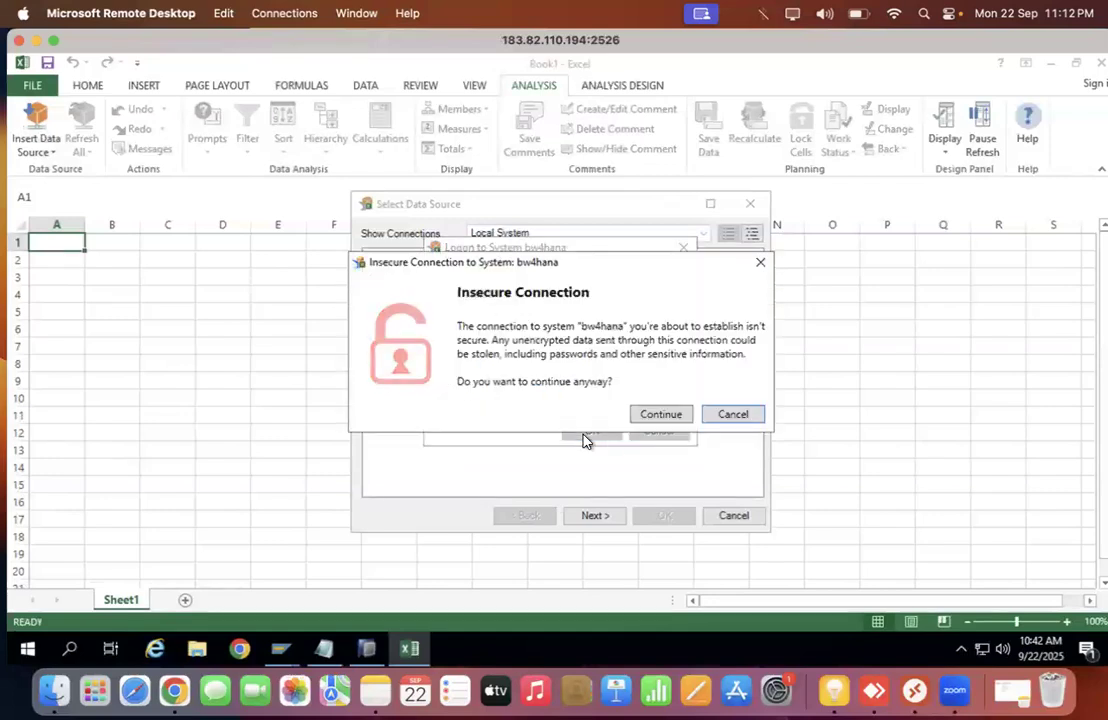
click(655, 417)
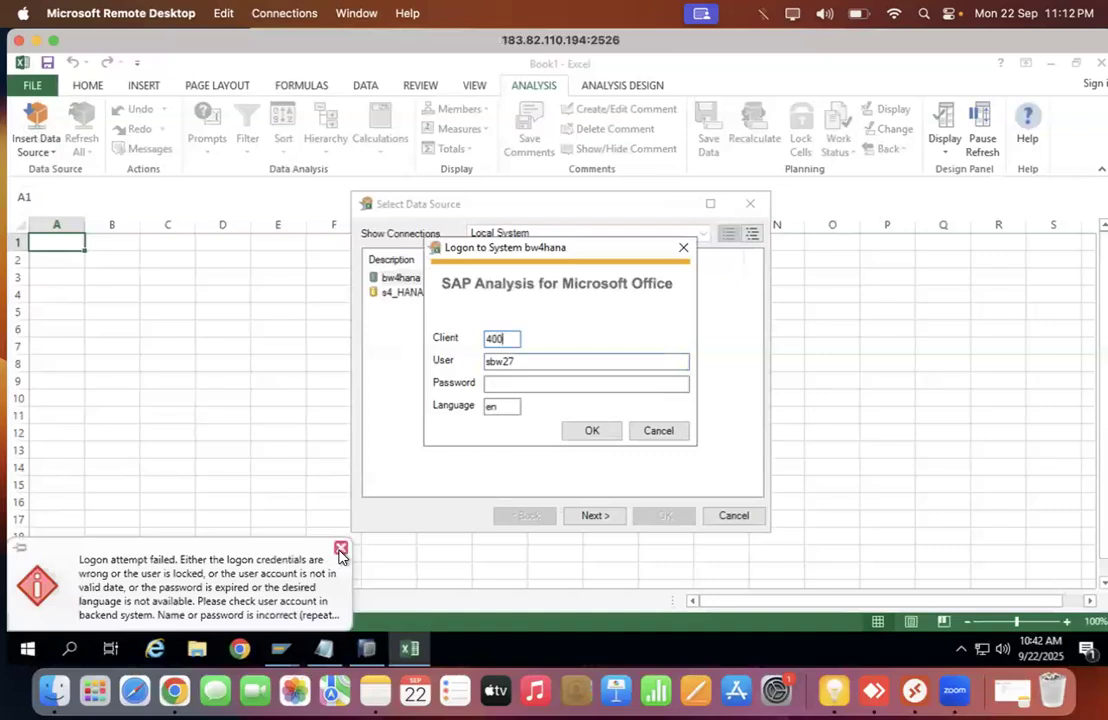
Dismiss the logon error, re-enter the account password and retry the bw4hana logon over the insecure connection
click(340, 549)
click(491, 383)
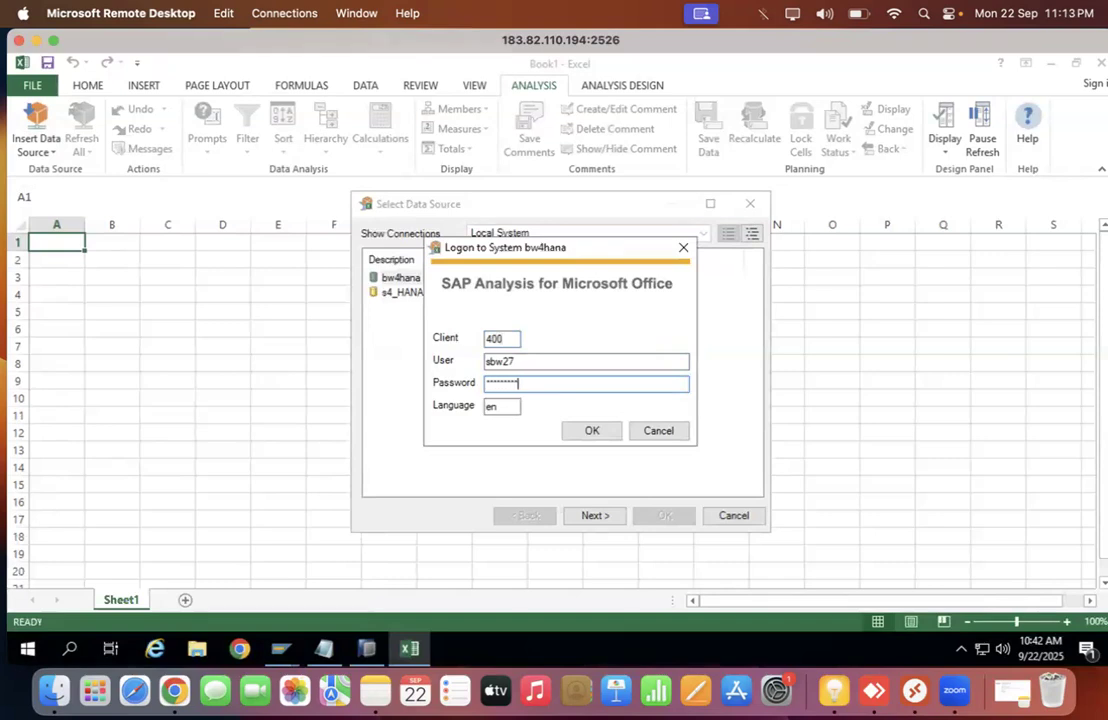
click(601, 432)
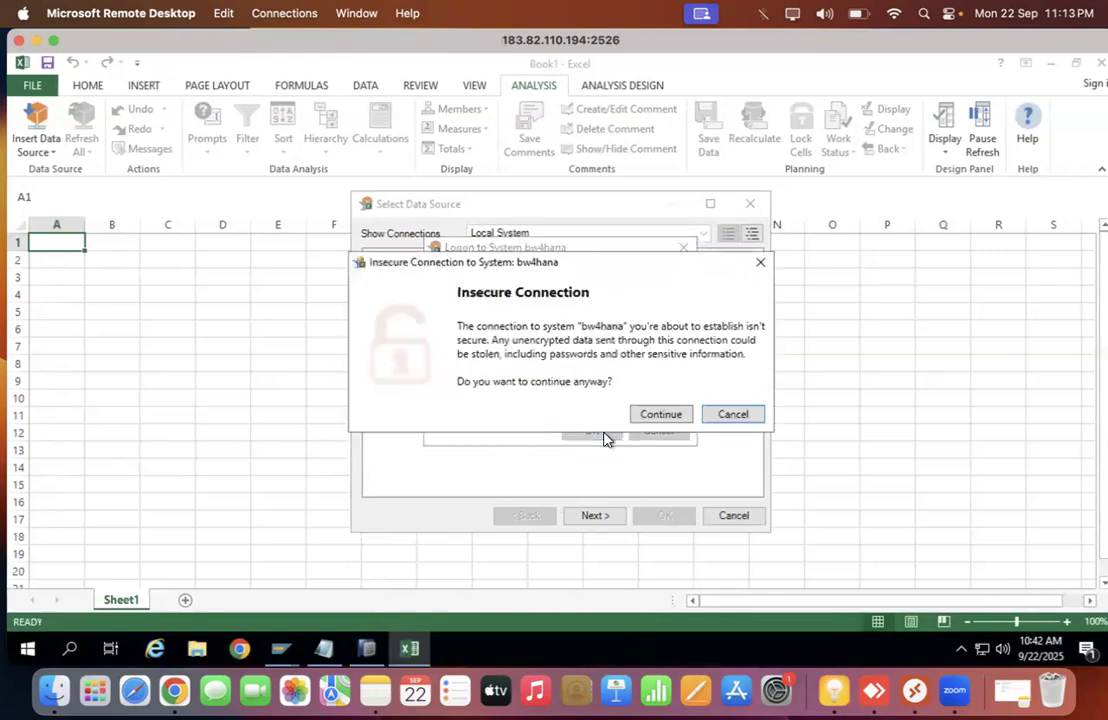
click(660, 417)
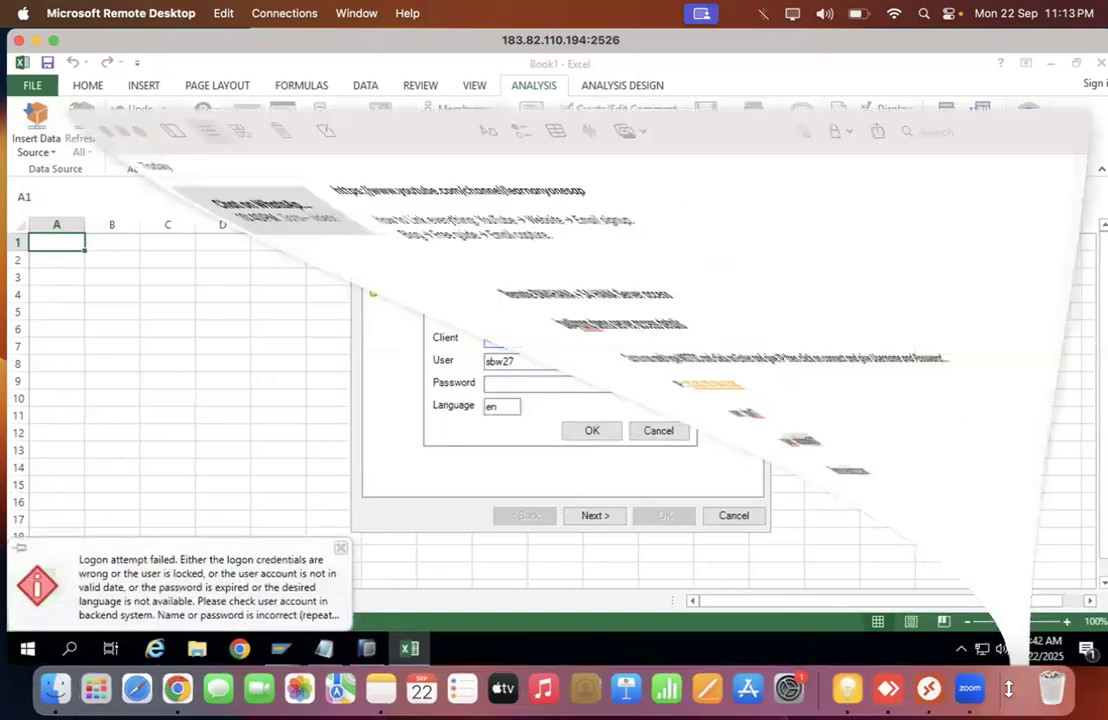
Switch to Notes and check the stored user name and password against the logon form
click(1012, 690)
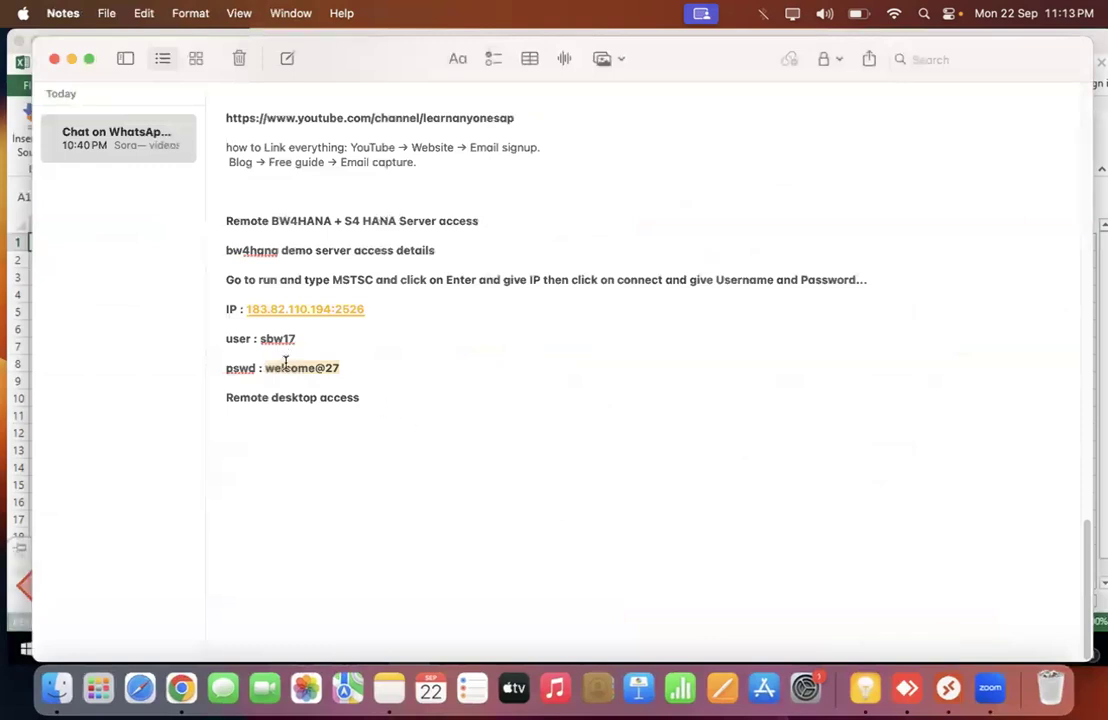
key(super+Tab)
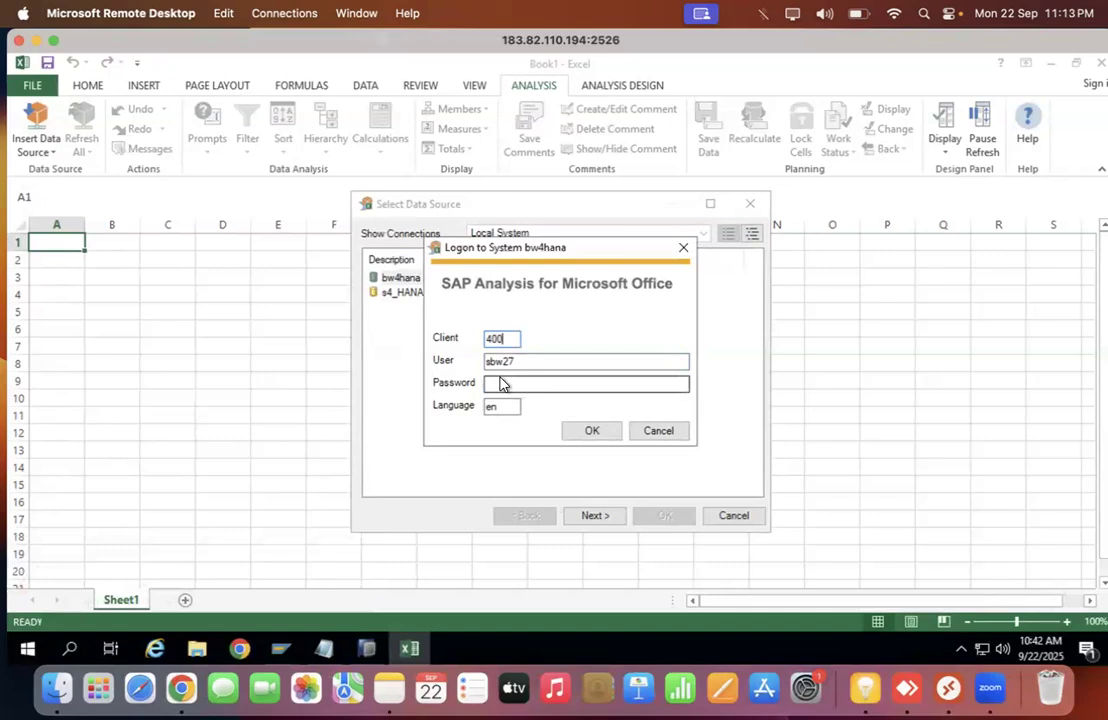
key(super+Tab)
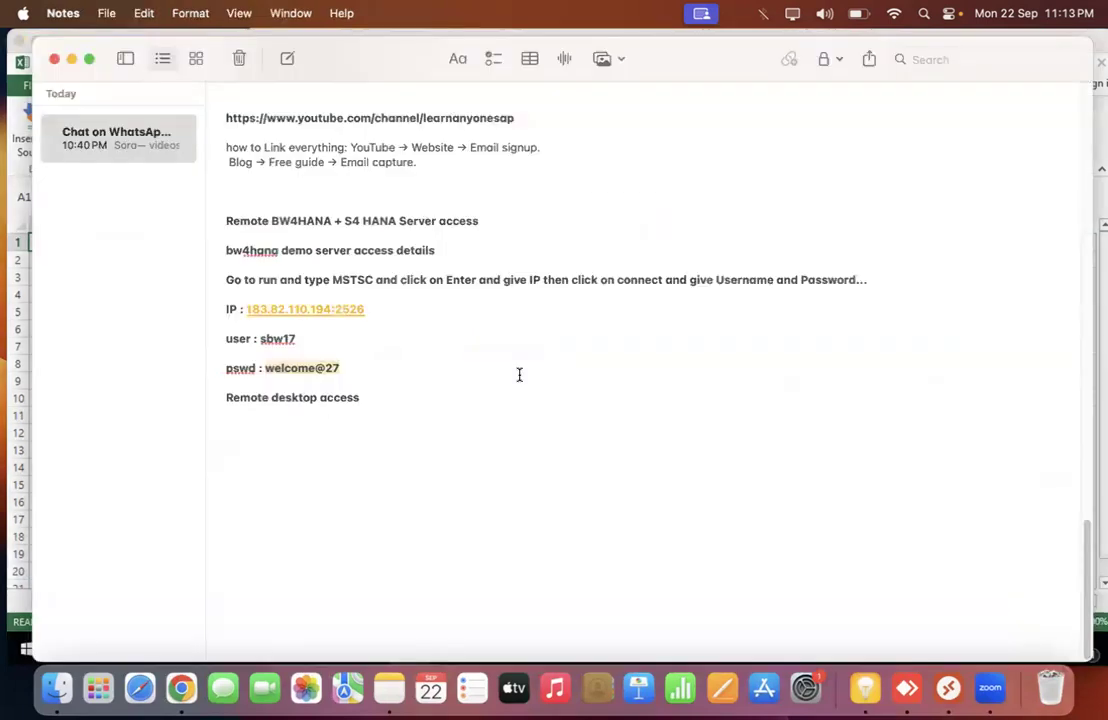
Back in the remote session, correct the user name and log on to bw4hana with the account password, accepting the insecure connection
key(super+Tab)
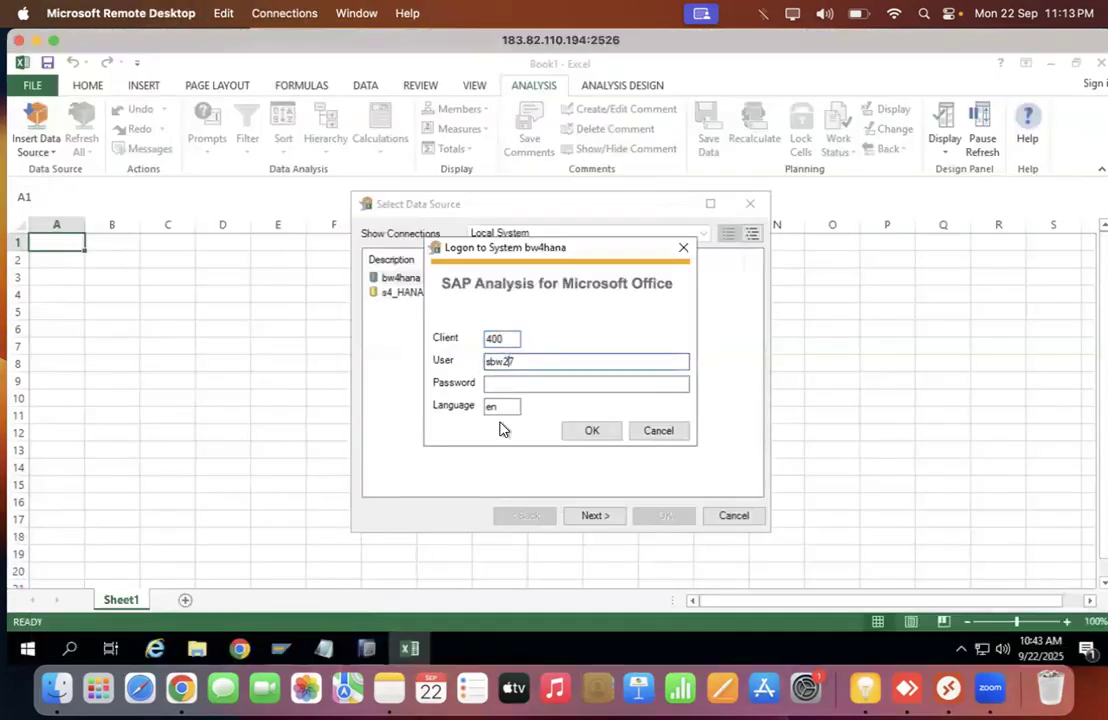
click(507, 386)
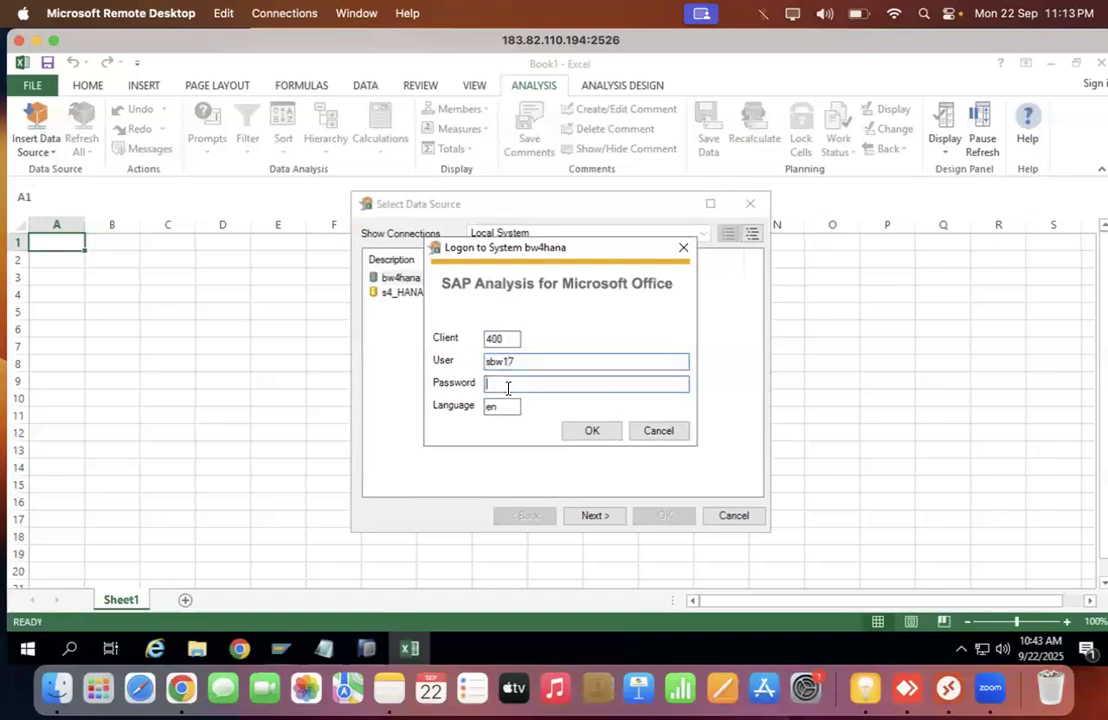
text(**)
click(593, 430)
click(652, 415)
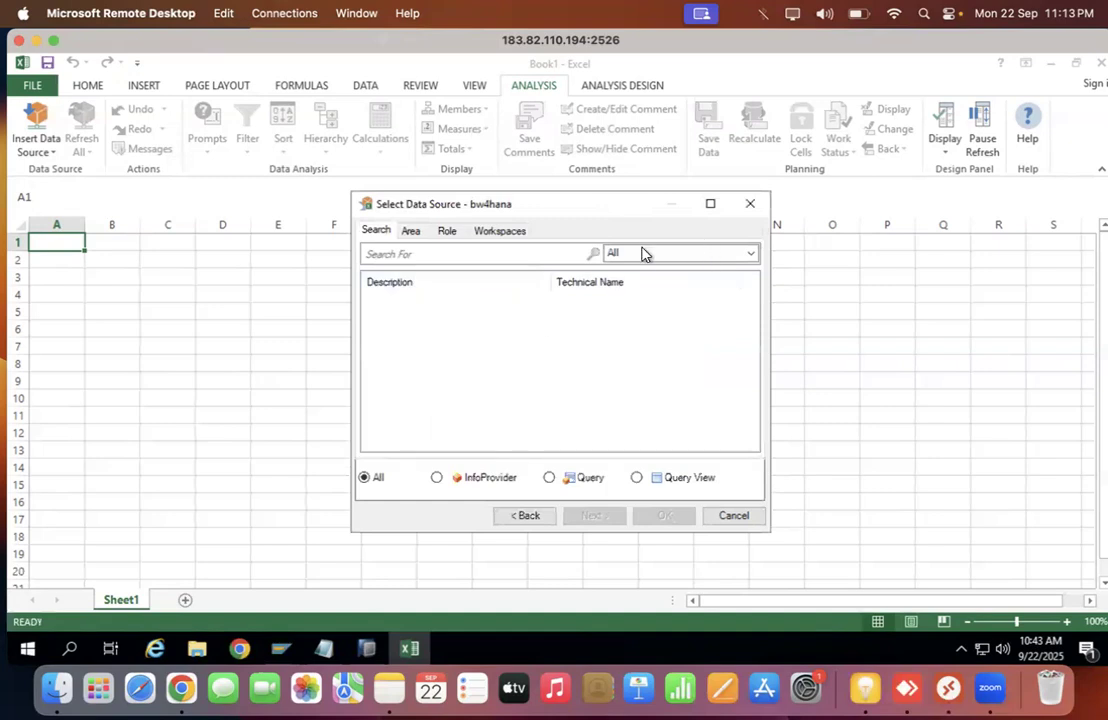
Maximize the data source selection and examine its search, area, workspace and role views, expanding the Content Administrator role down to its Query folder
click(710, 206)
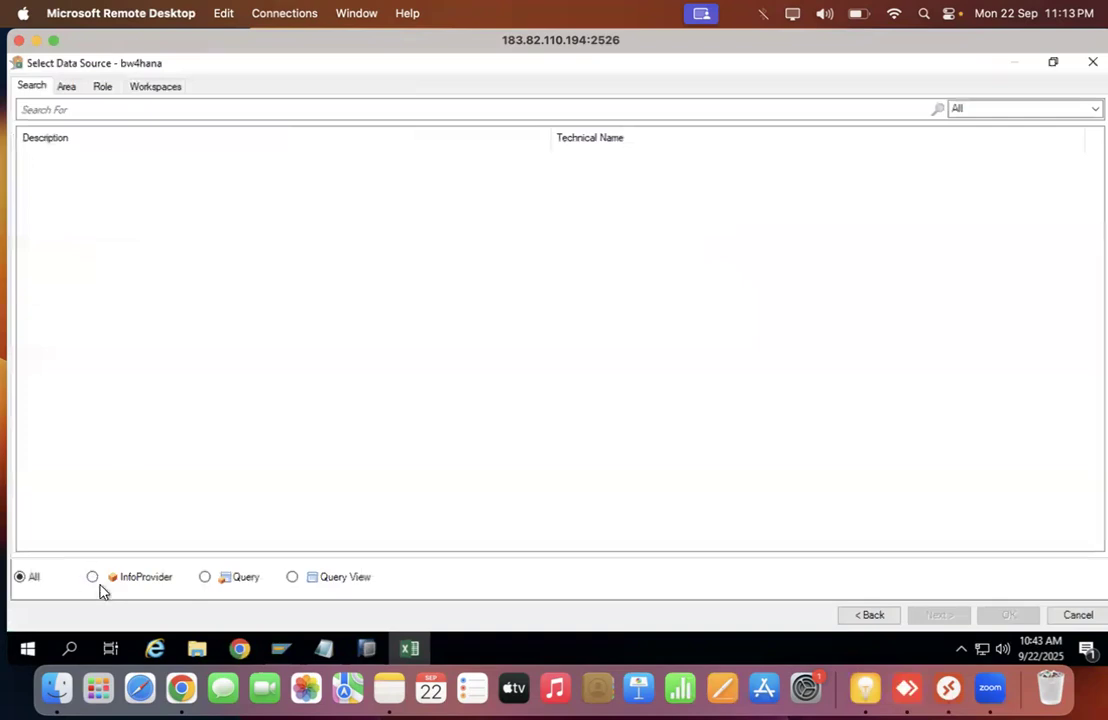
click(69, 110)
click(66, 88)
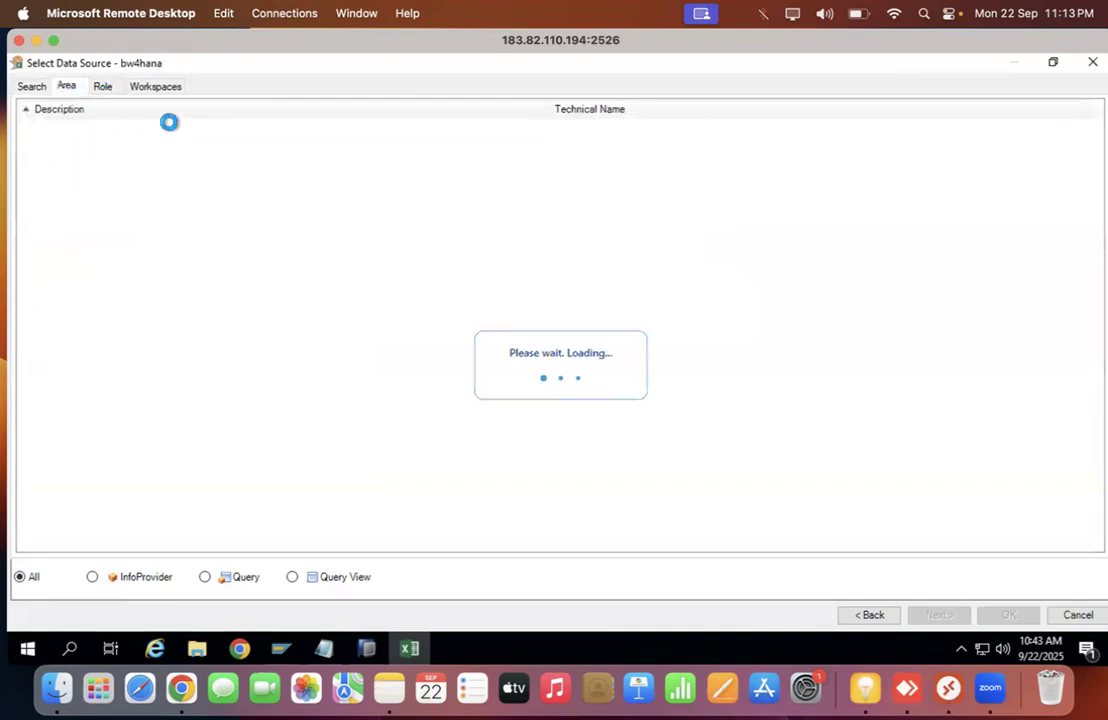
click(31, 86)
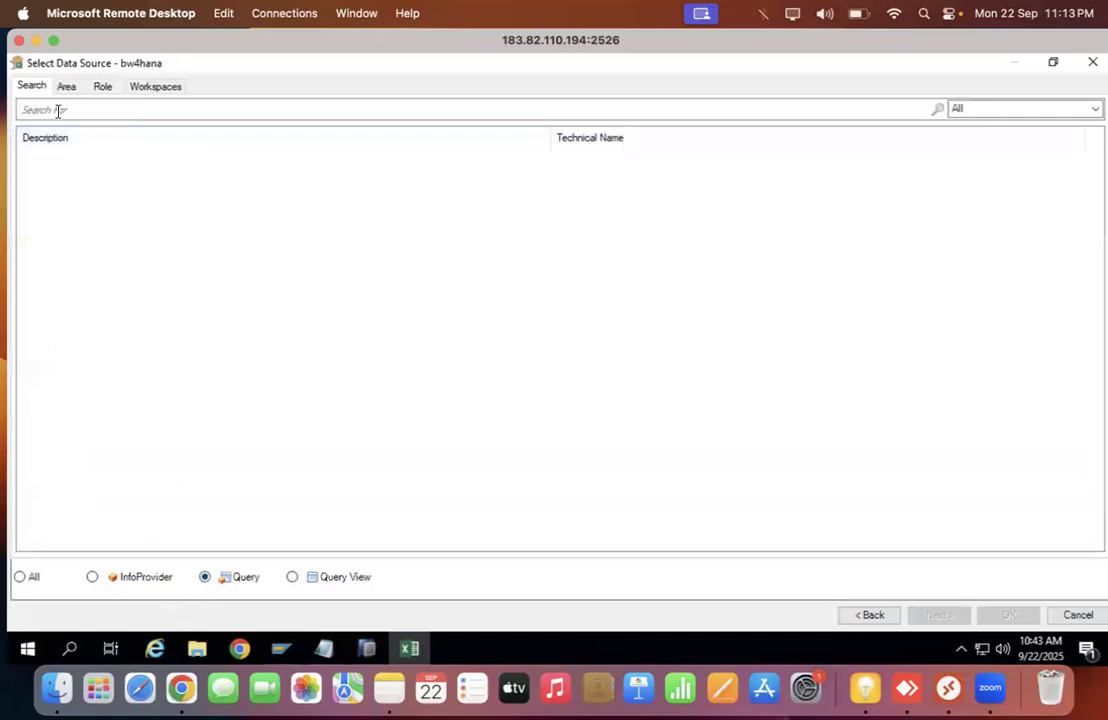
click(91, 579)
click(20, 579)
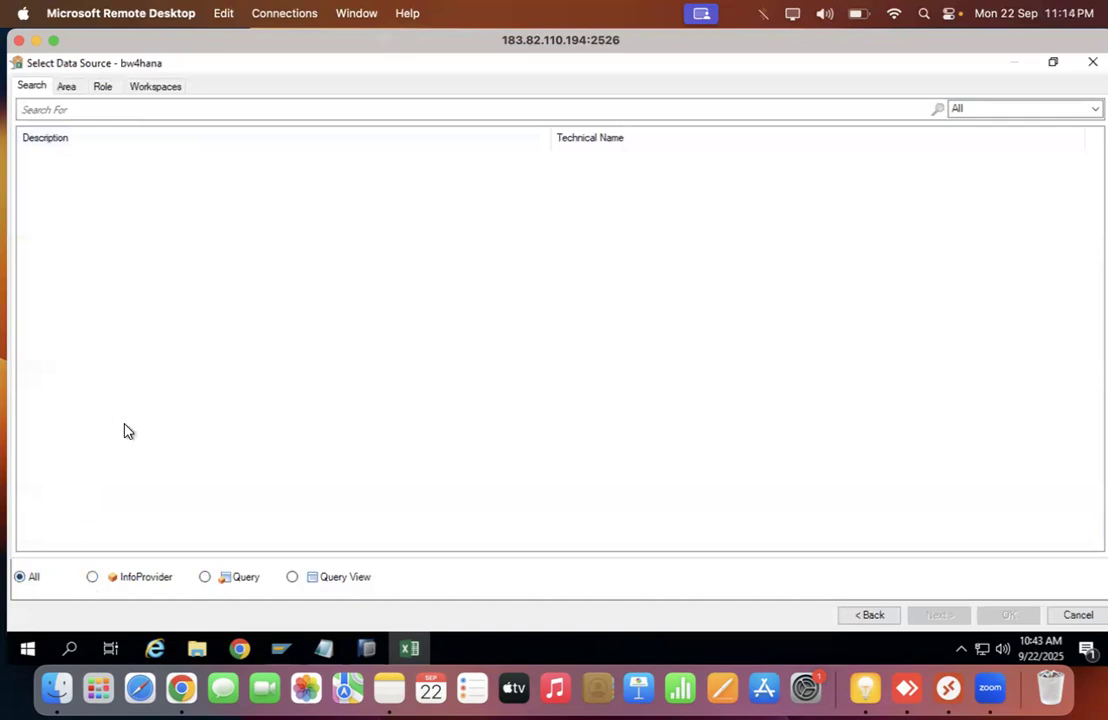
click(156, 90)
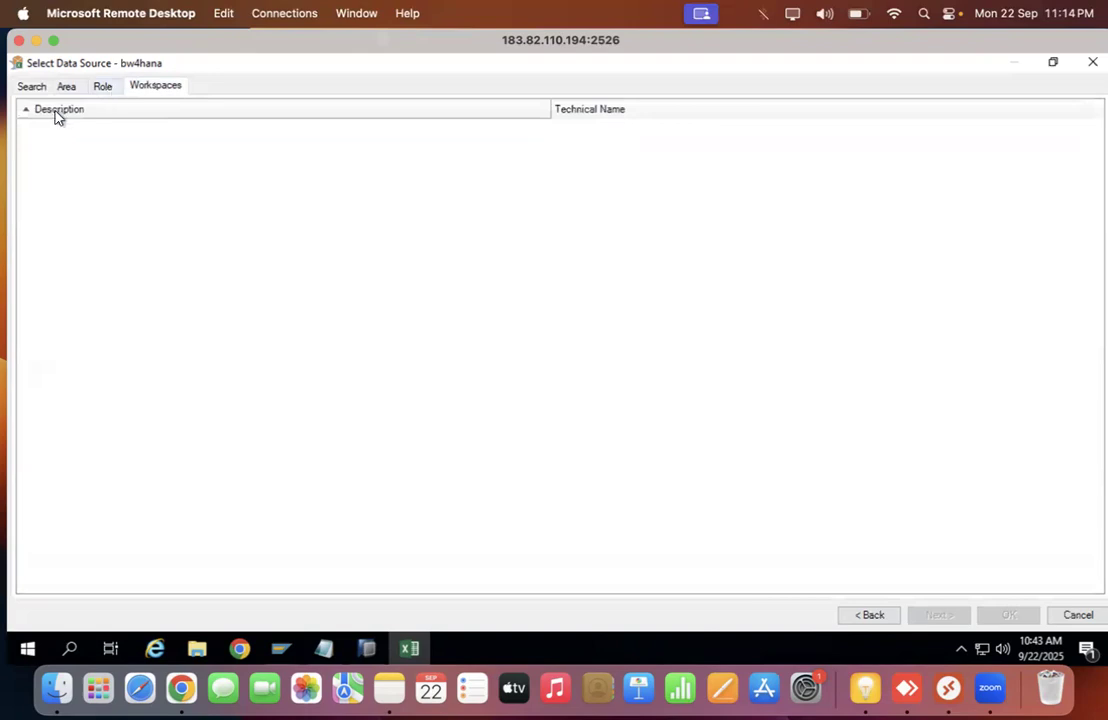
click(101, 87)
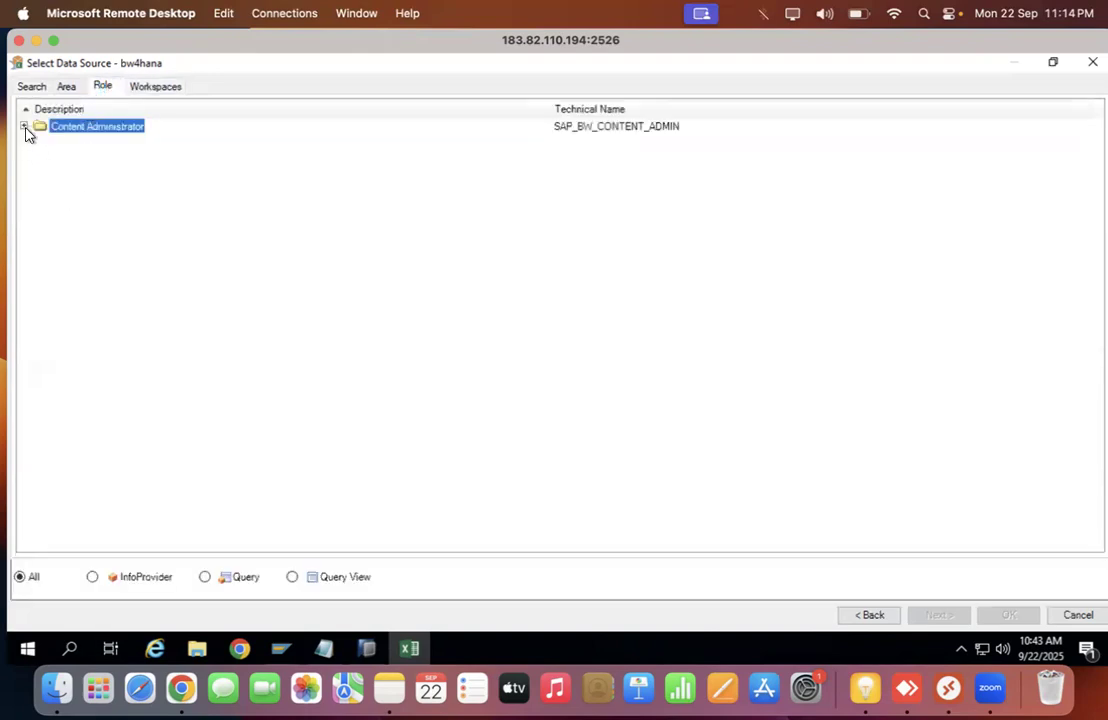
click(25, 127)
click(40, 140)
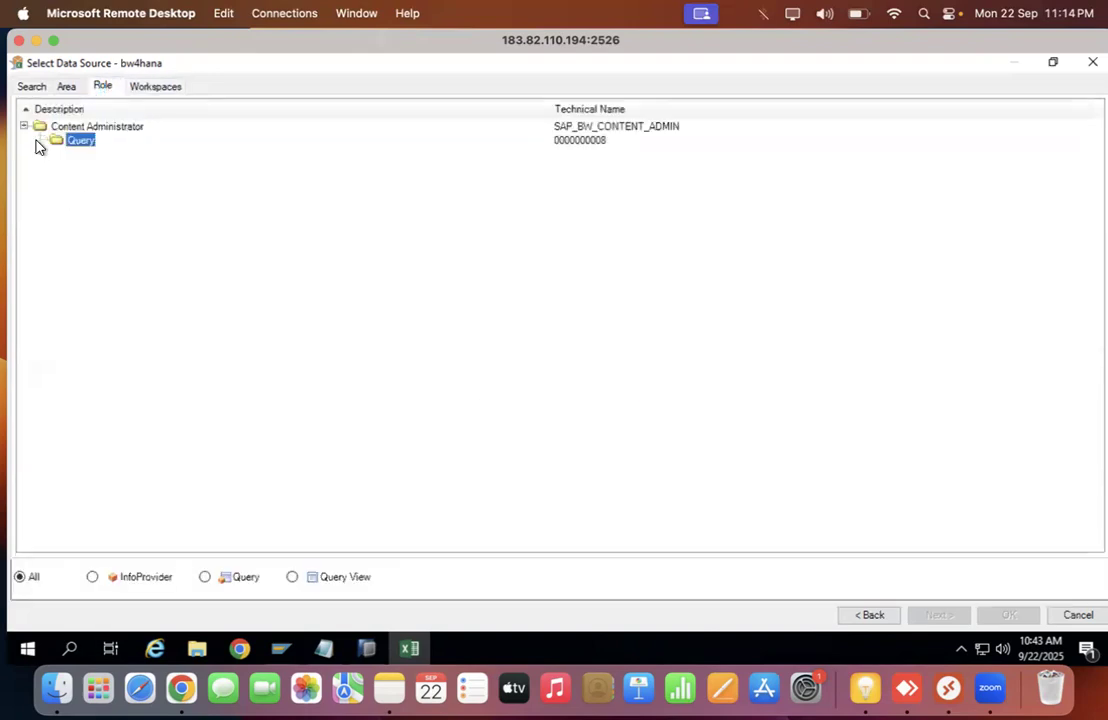
Browse the info areas to the TEST DATA provider (ZTEST_V1) and insert ZTEST_V1_QUERY as the data source
click(68, 87)
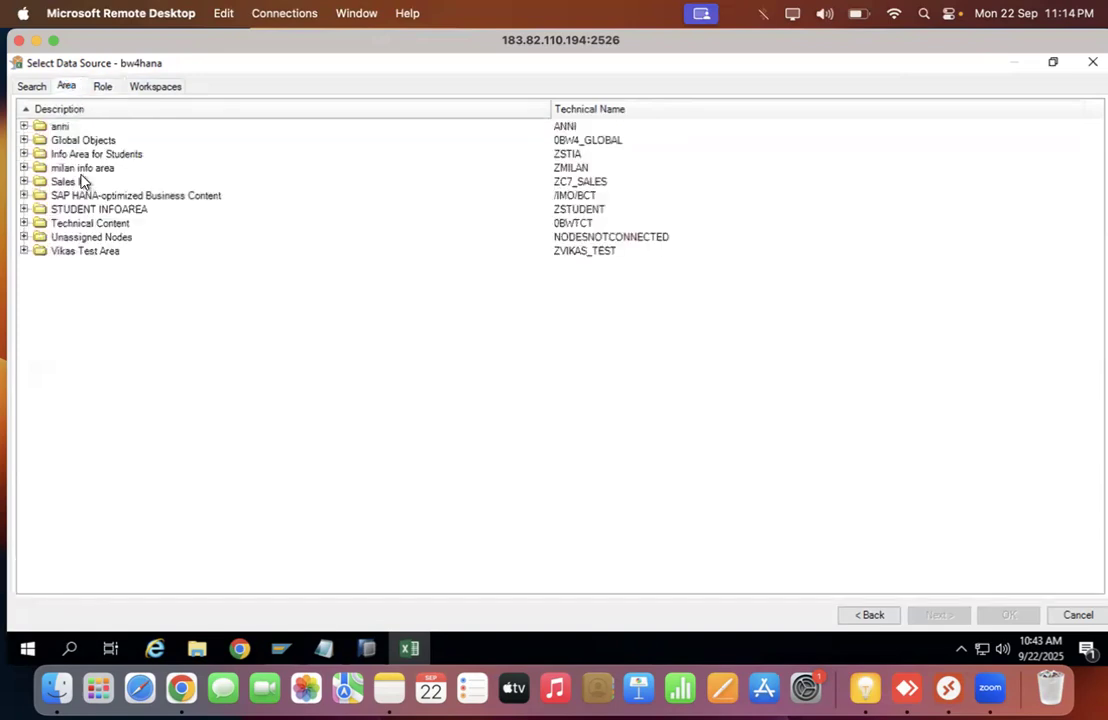
click(25, 251)
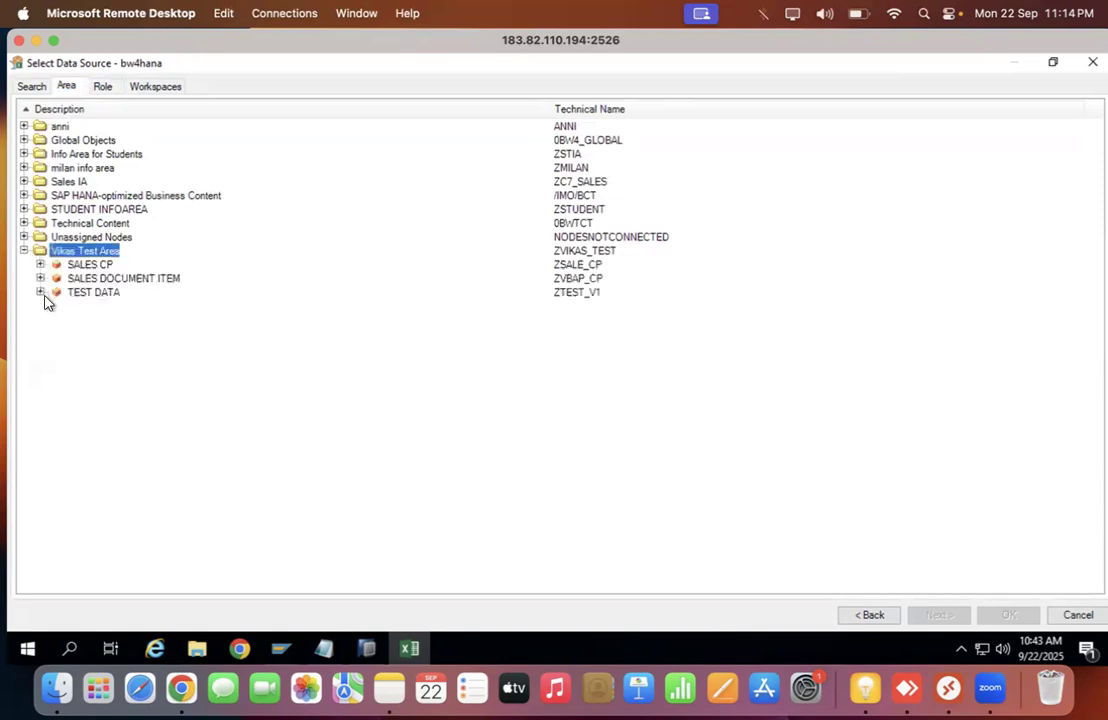
click(40, 292)
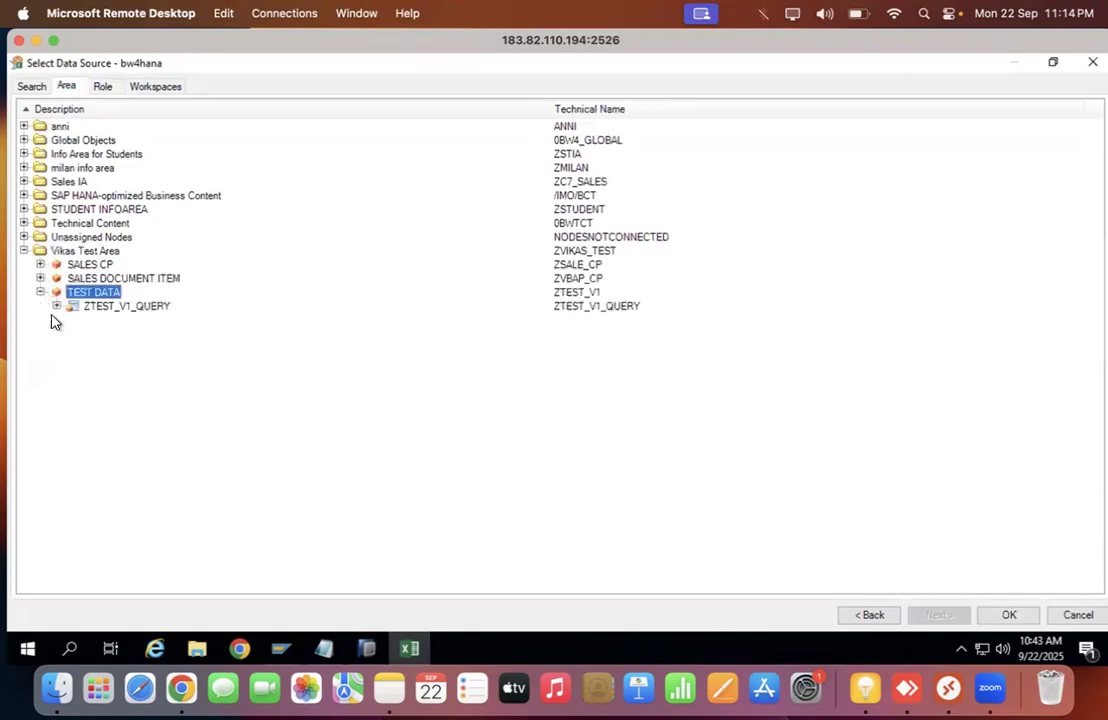
click(58, 306)
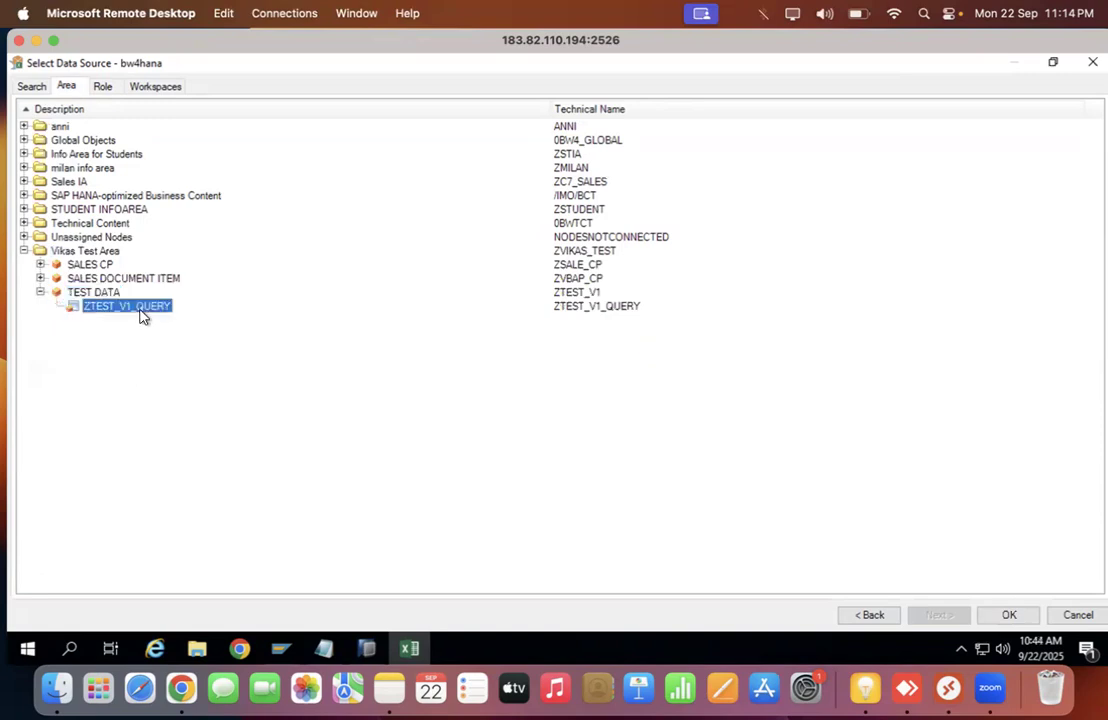
double_click(142, 316)
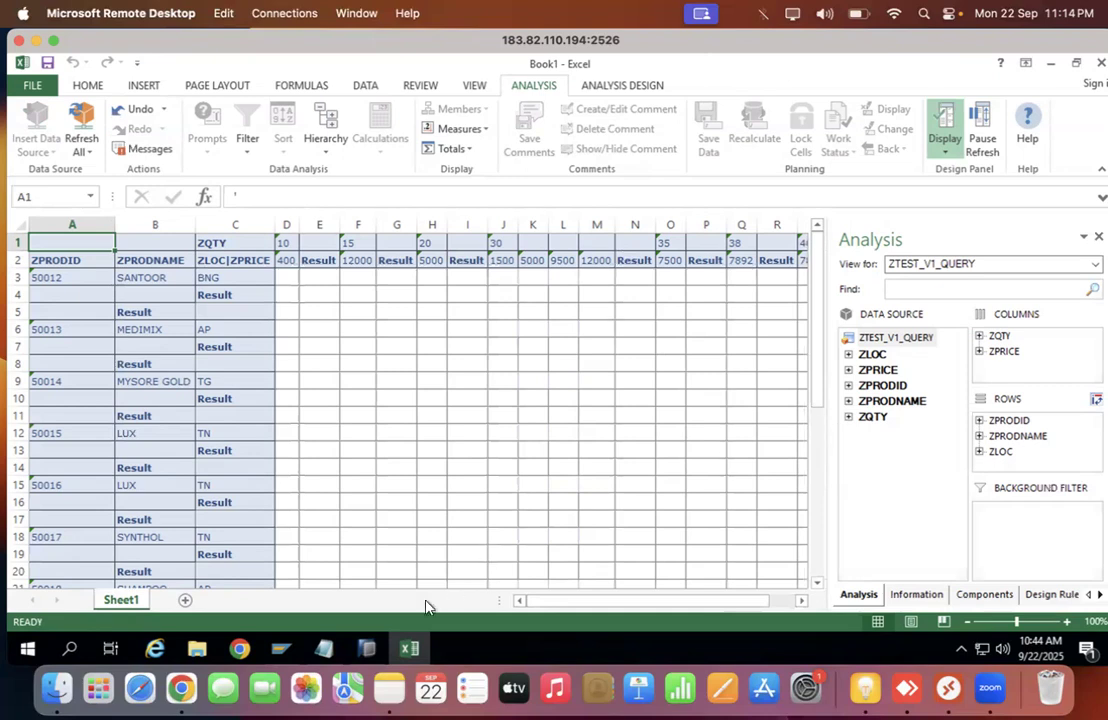
Widen the Analysis design panel and remove ZPRICE from the query's columns
drag(831, 415, 705, 408)
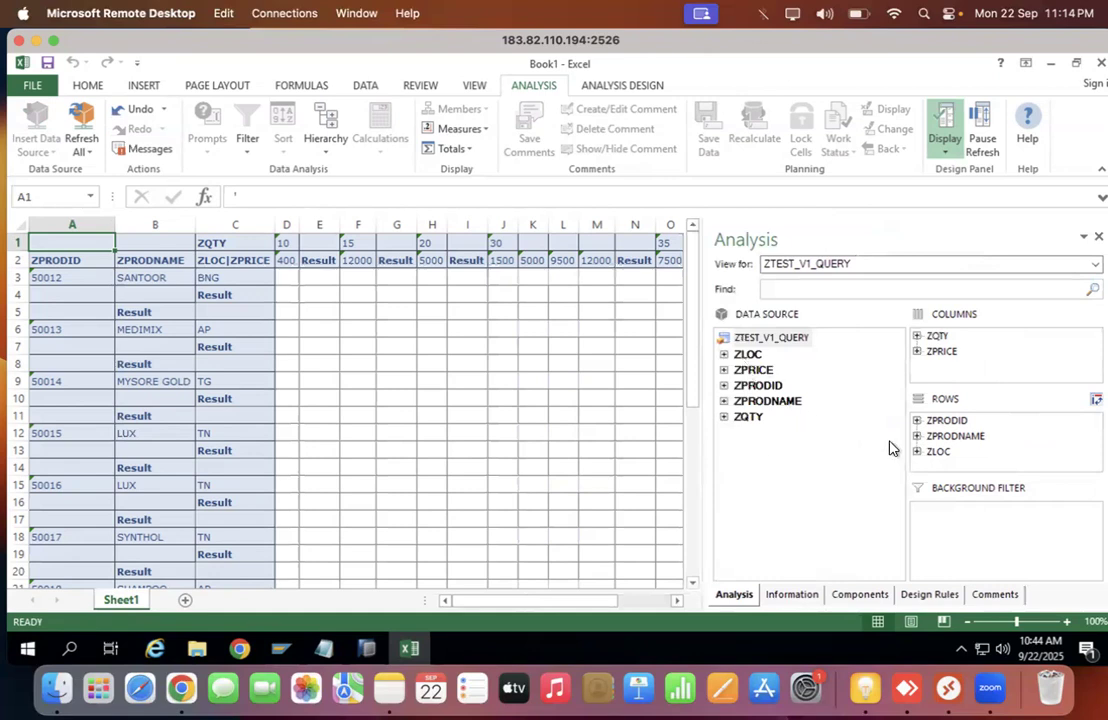
drag(908, 448, 863, 452)
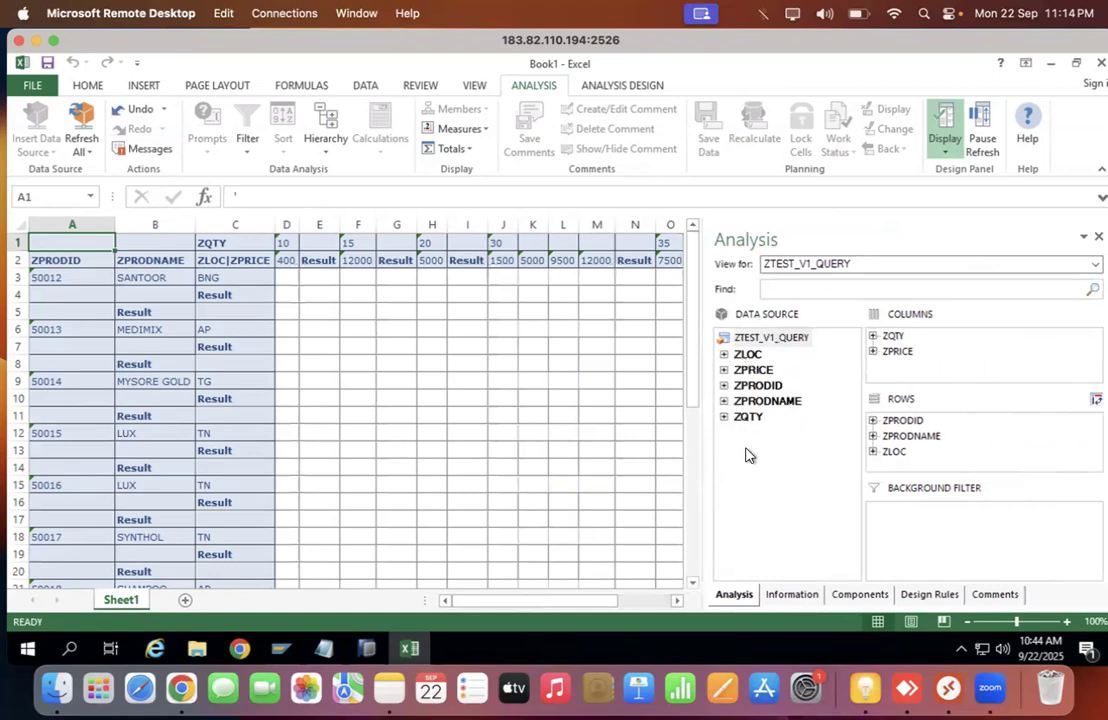
click(873, 337)
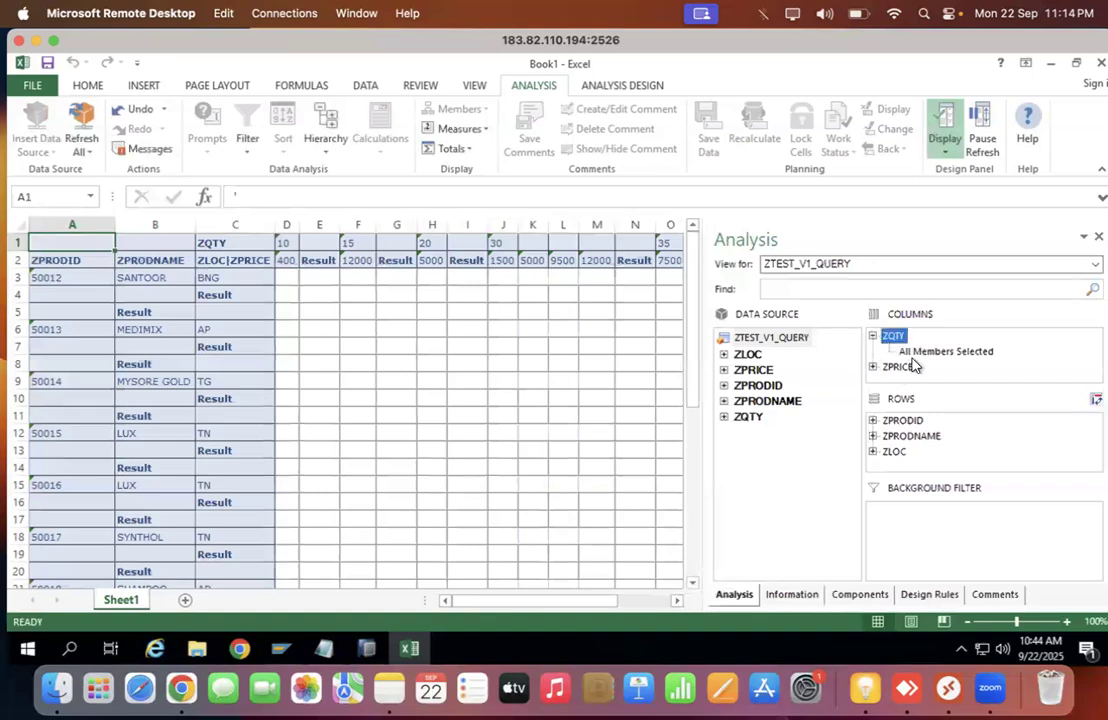
drag(893, 372, 831, 425)
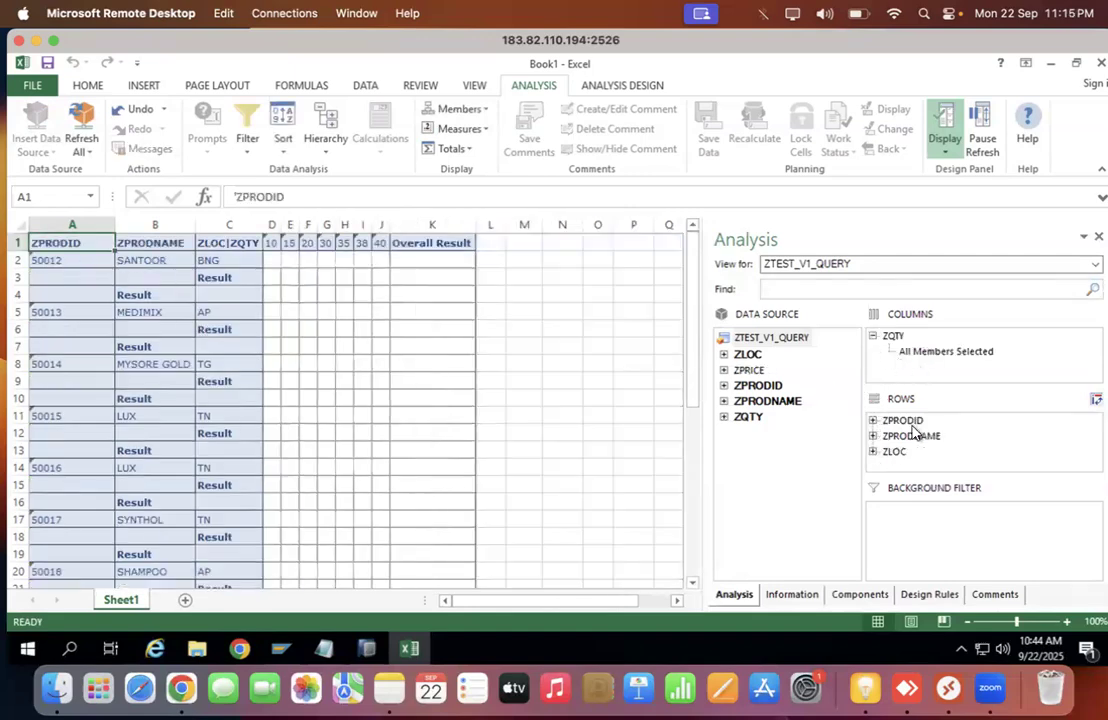
Remove ZLOC from the rows and add it as a background filter
click(895, 452)
drag(898, 461, 811, 477)
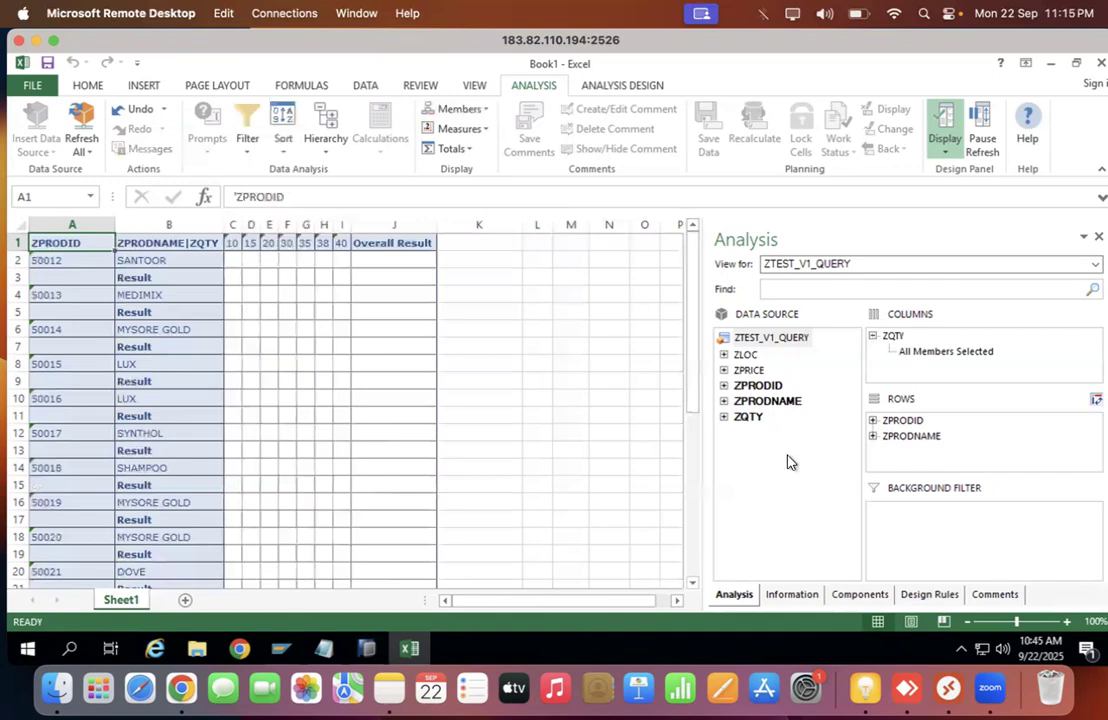
drag(748, 355, 953, 536)
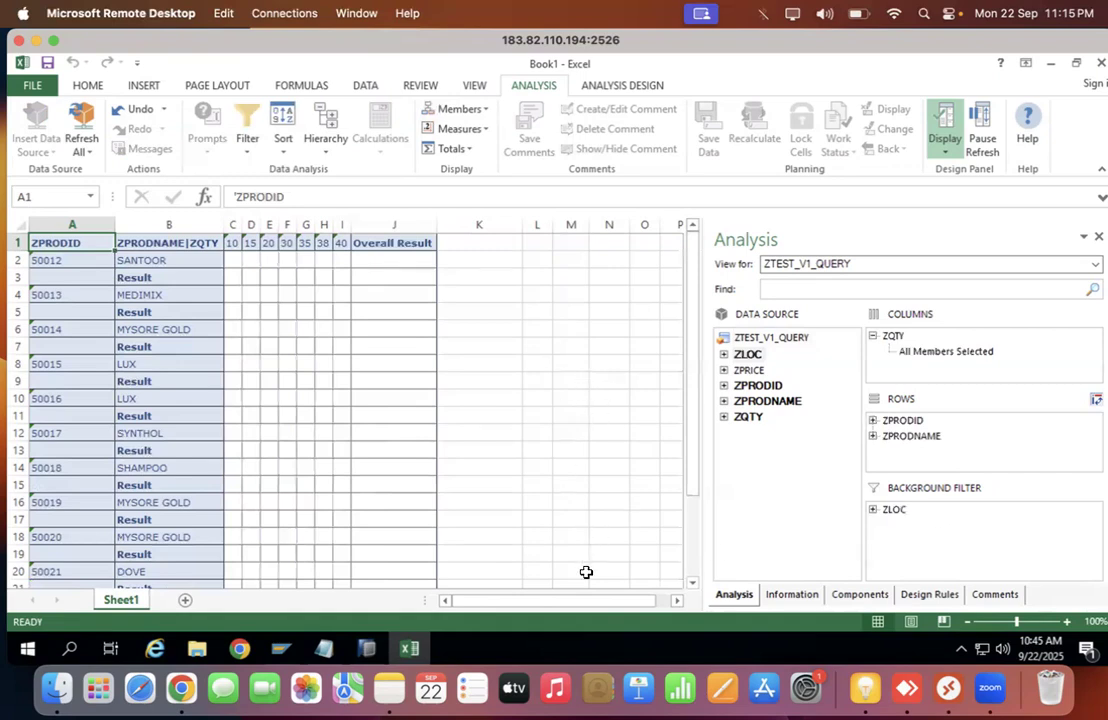
Move ZLOC from the background filter to the rows and select its column in the sheet
drag(604, 600, 556, 606)
drag(889, 519, 901, 451)
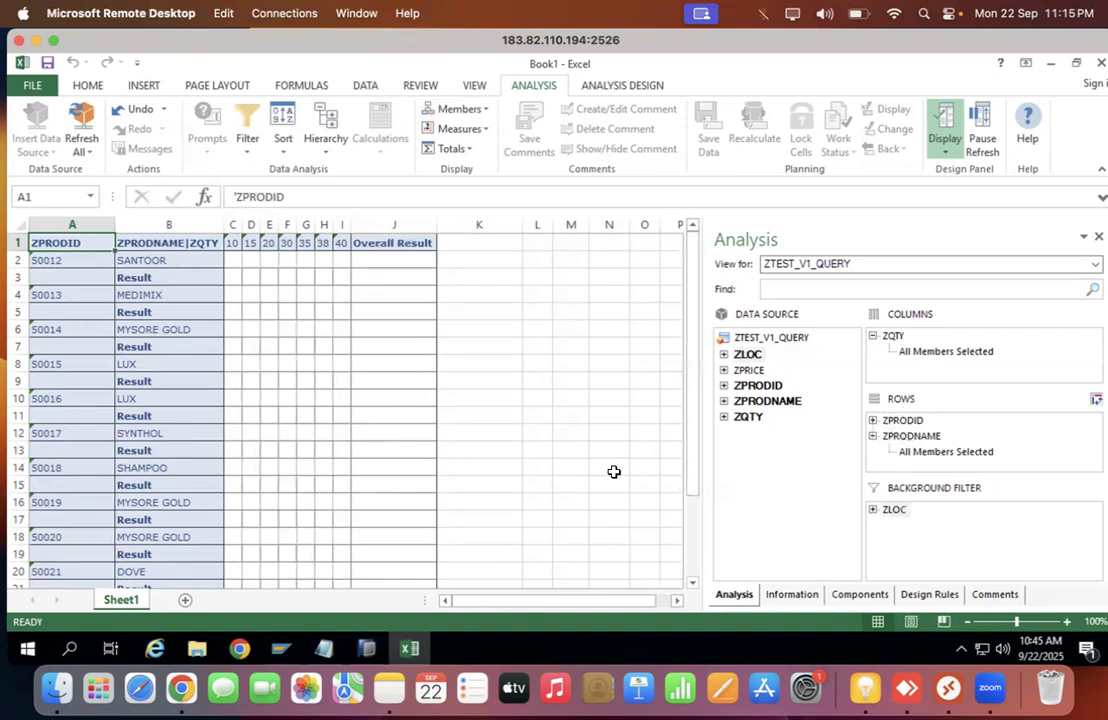
mouse_move(893, 509)
mouse_down()
mouse_move(905, 450)
mouse_move(903, 509)
mouse_up()
right_click(903, 509)
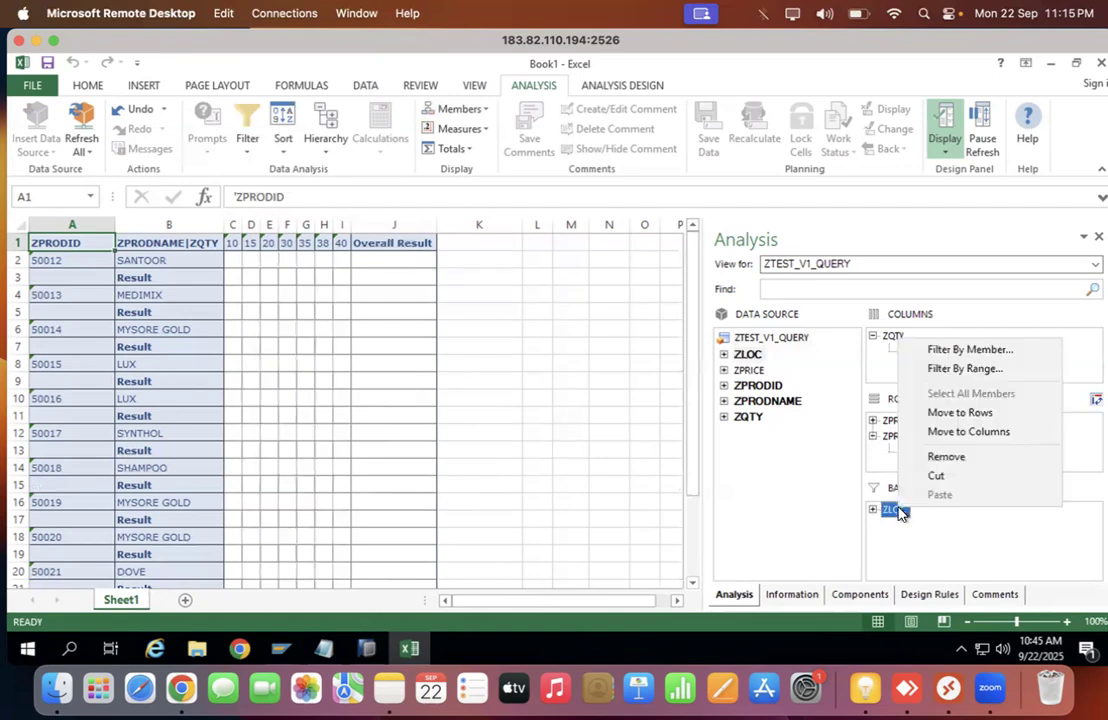
click(950, 412)
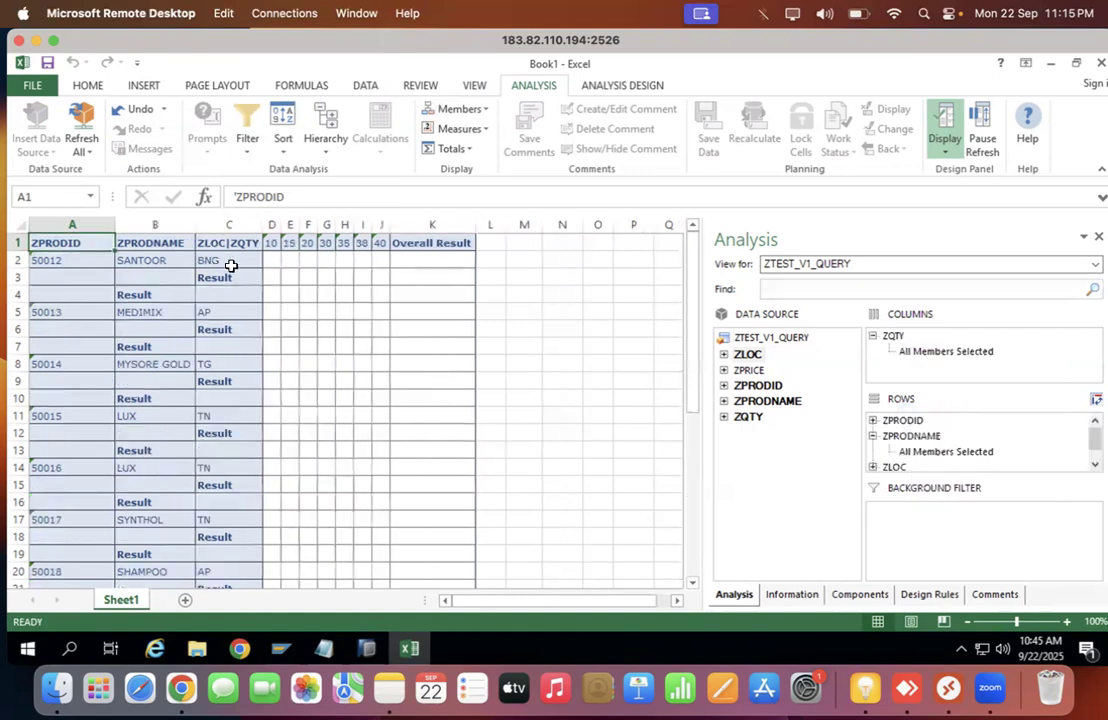
click(226, 226)
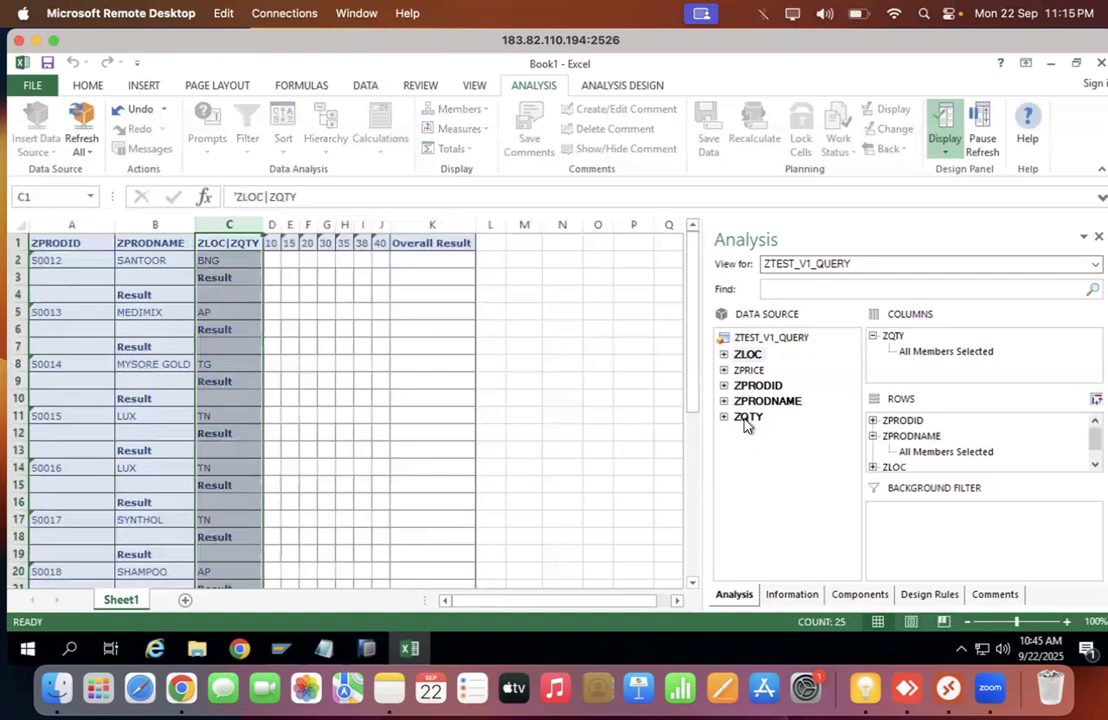
Filter ZPRODID by member so that only 50016, 50017 and 50018 are selected
click(905, 450)
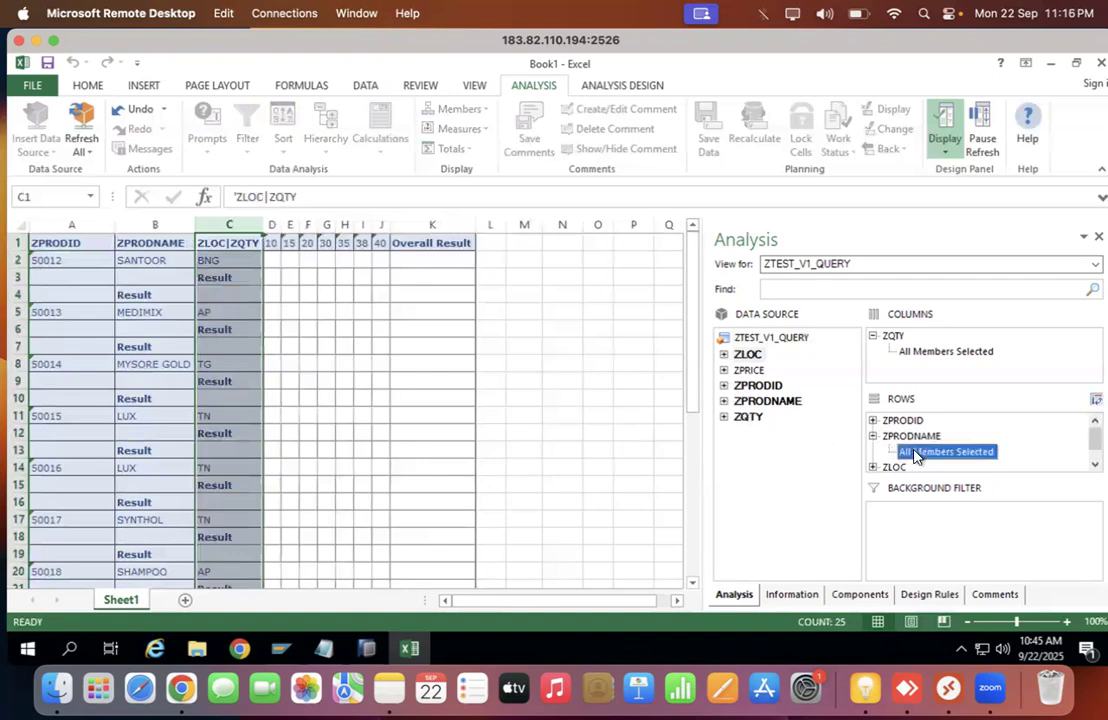
right_click(914, 453)
right_click(904, 421)
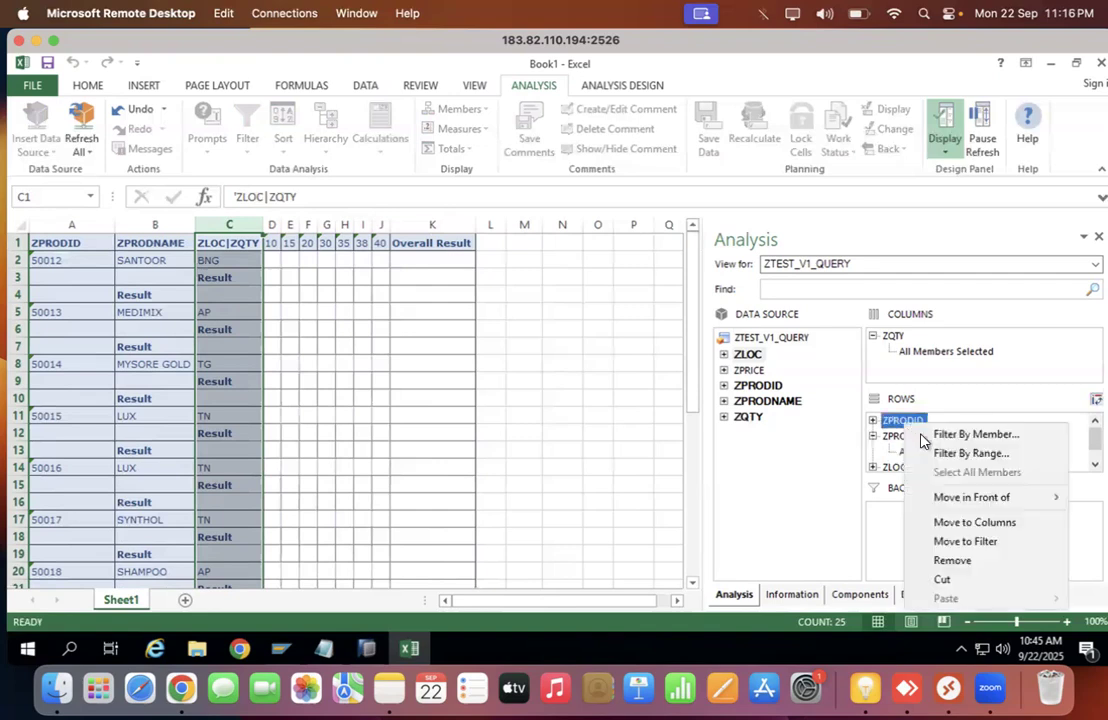
click(966, 438)
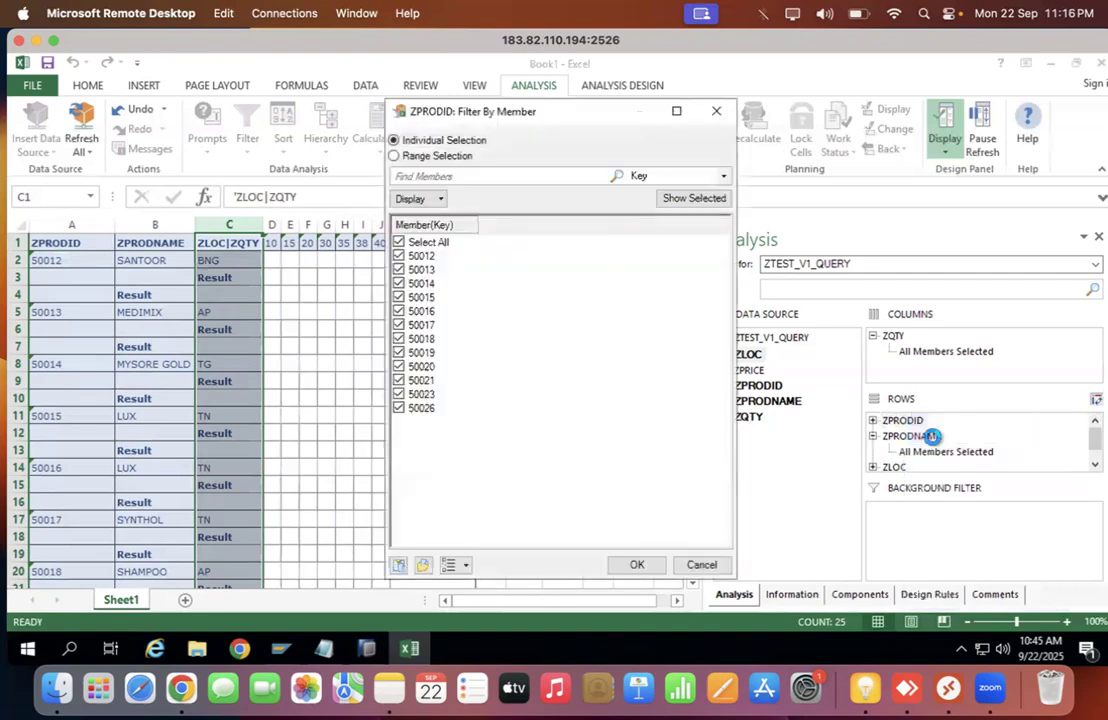
click(400, 242)
click(399, 311)
click(399, 325)
click(636, 564)
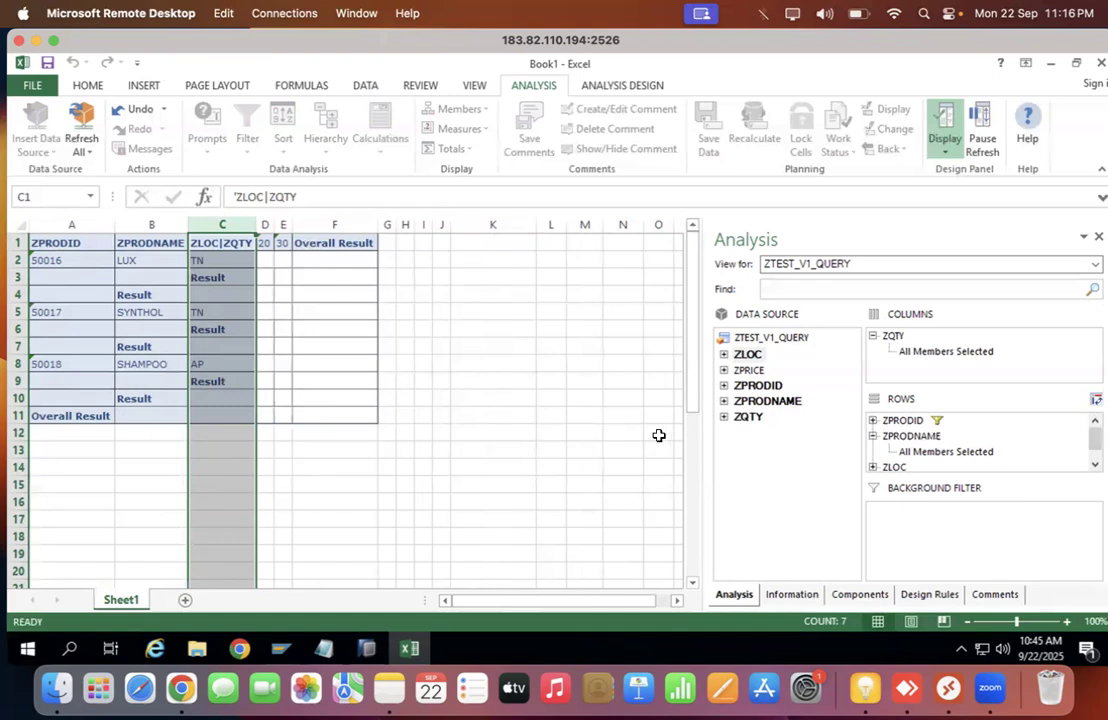
Examine the query's information, component properties including refresh and planning settings, design rules and comments, and return to the analysis layout
click(791, 594)
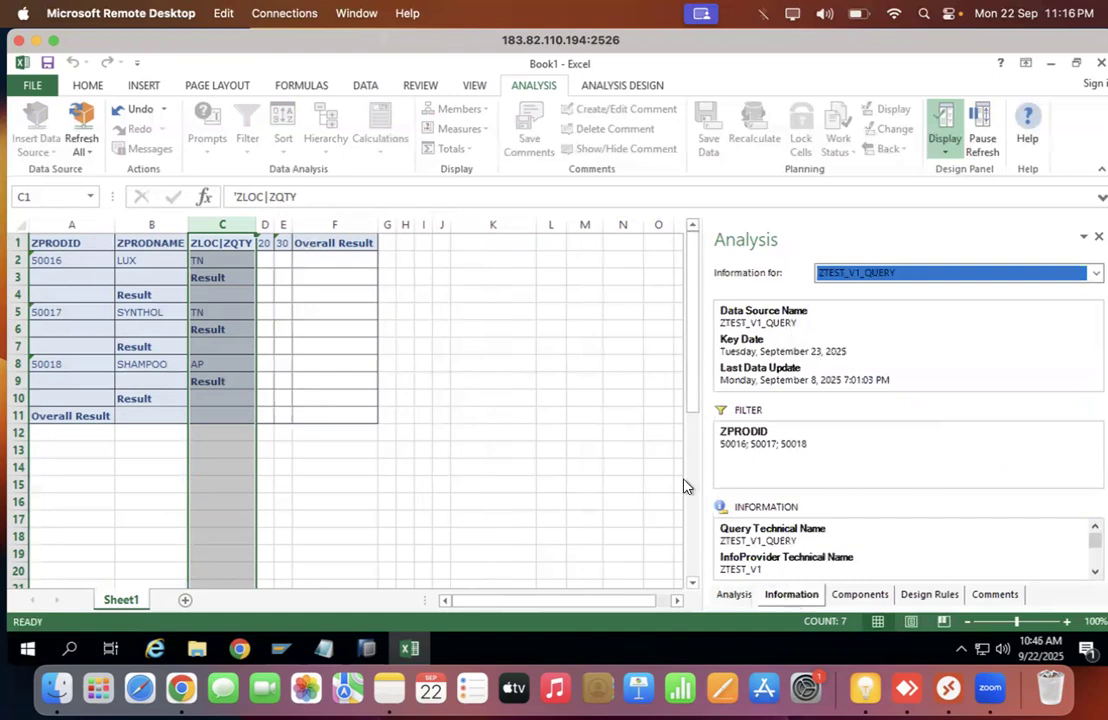
click(860, 594)
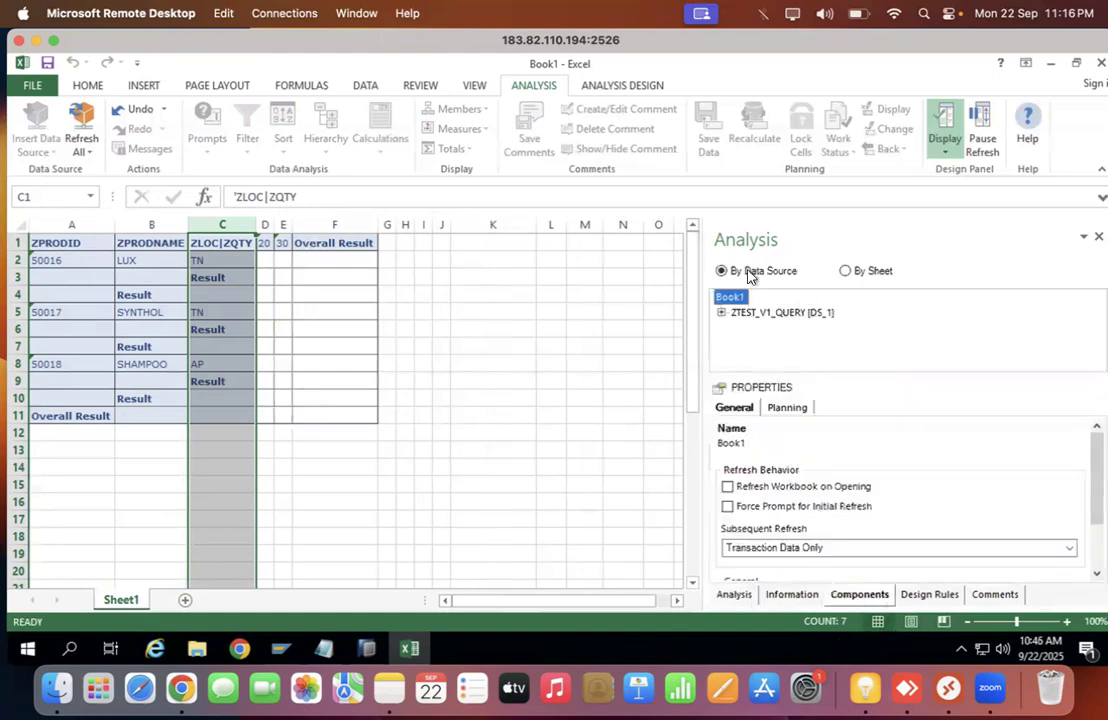
click(823, 550)
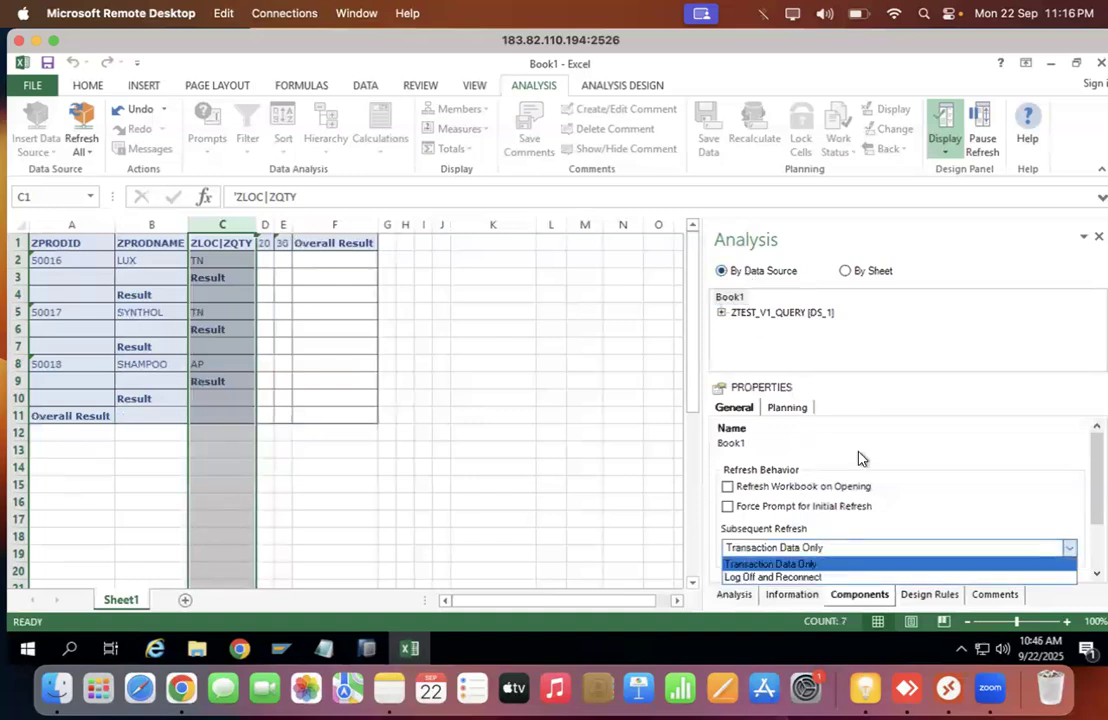
click(785, 408)
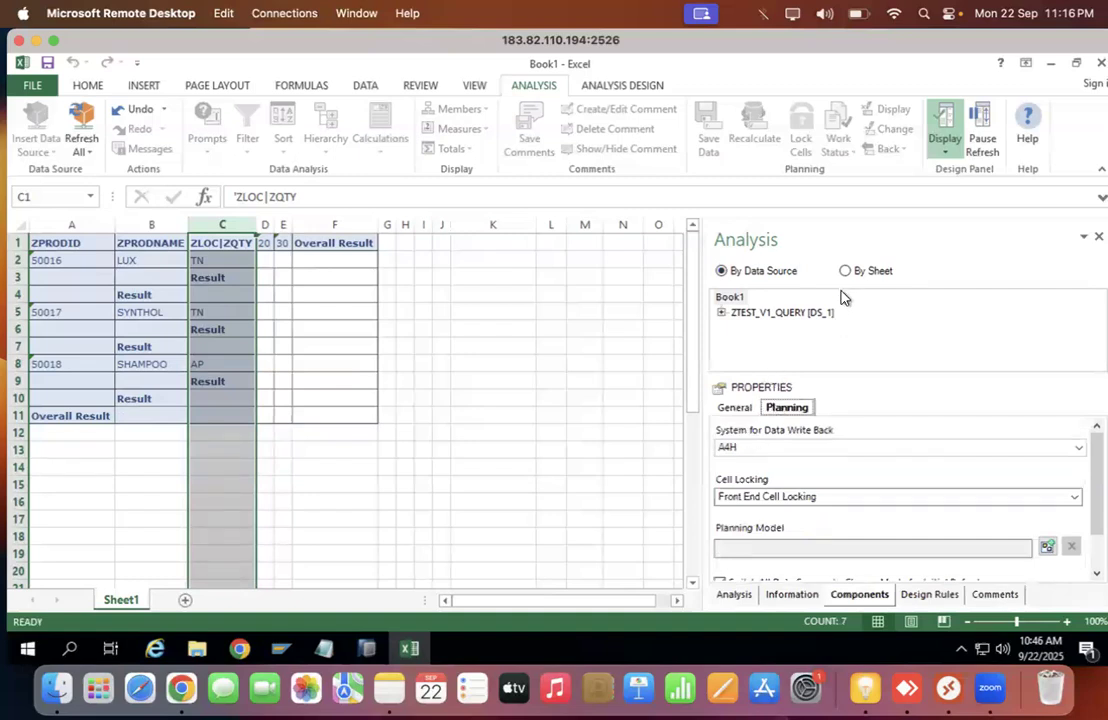
click(914, 593)
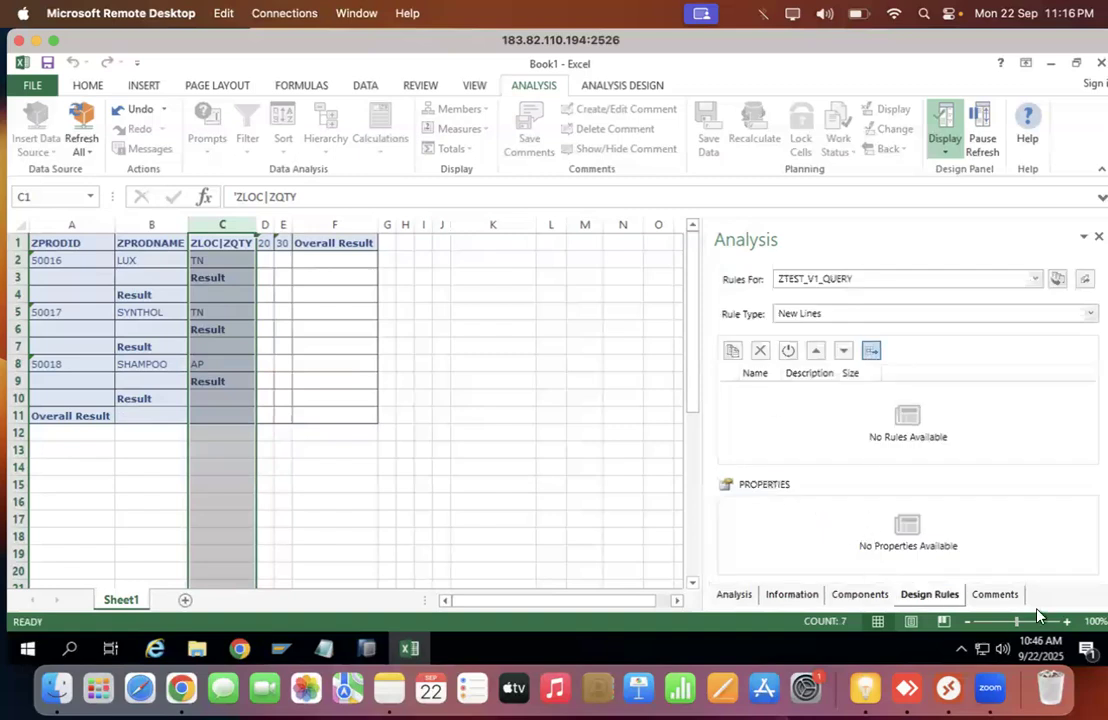
click(995, 598)
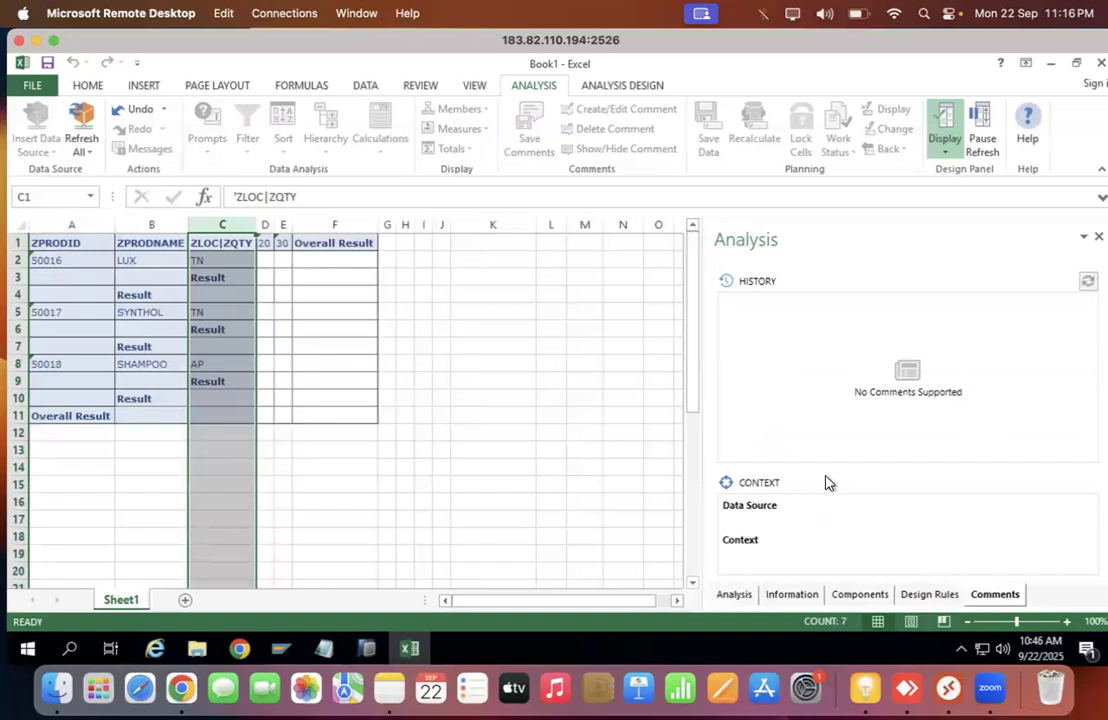
click(916, 594)
click(858, 595)
click(750, 600)
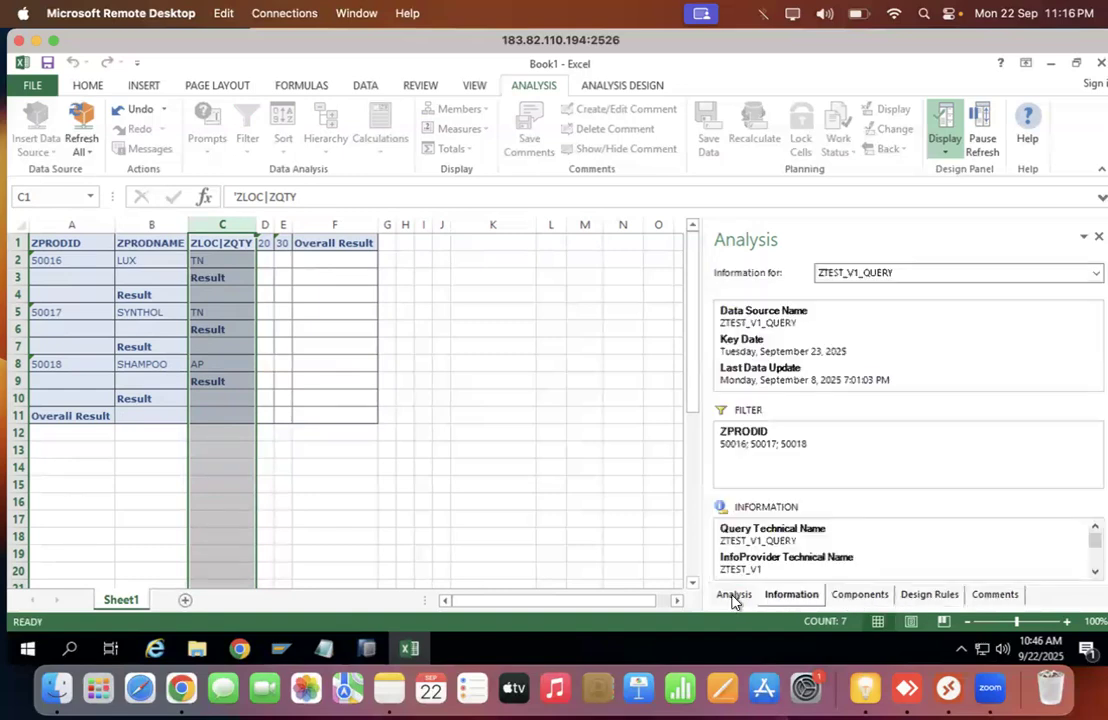
click(734, 598)
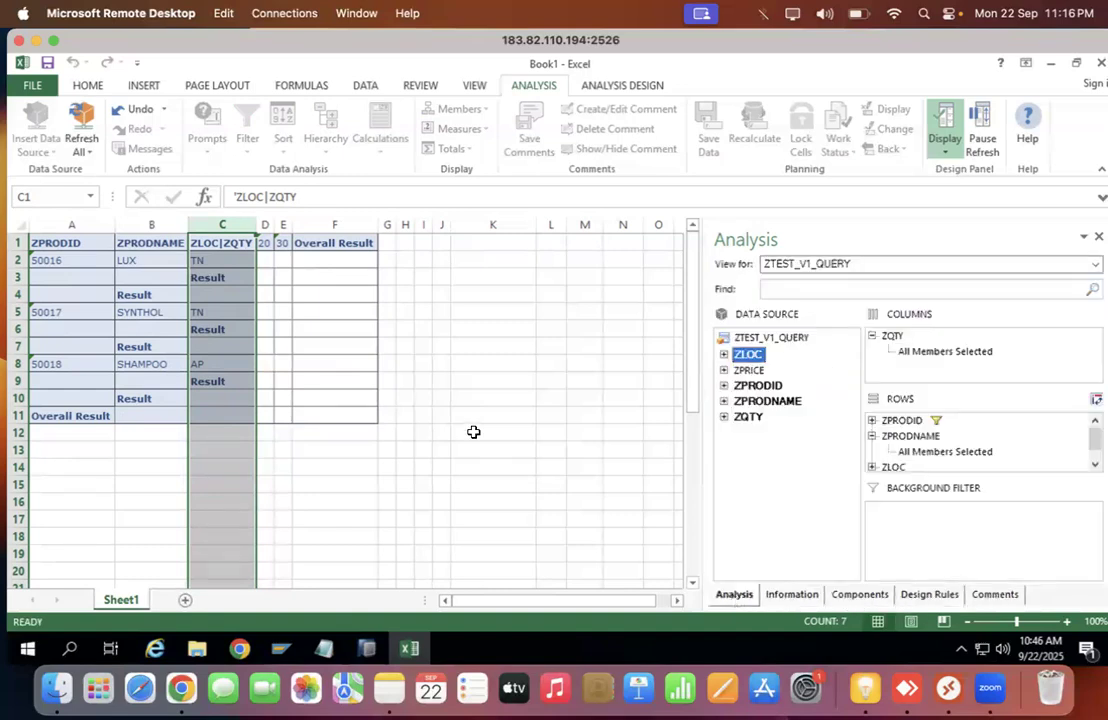